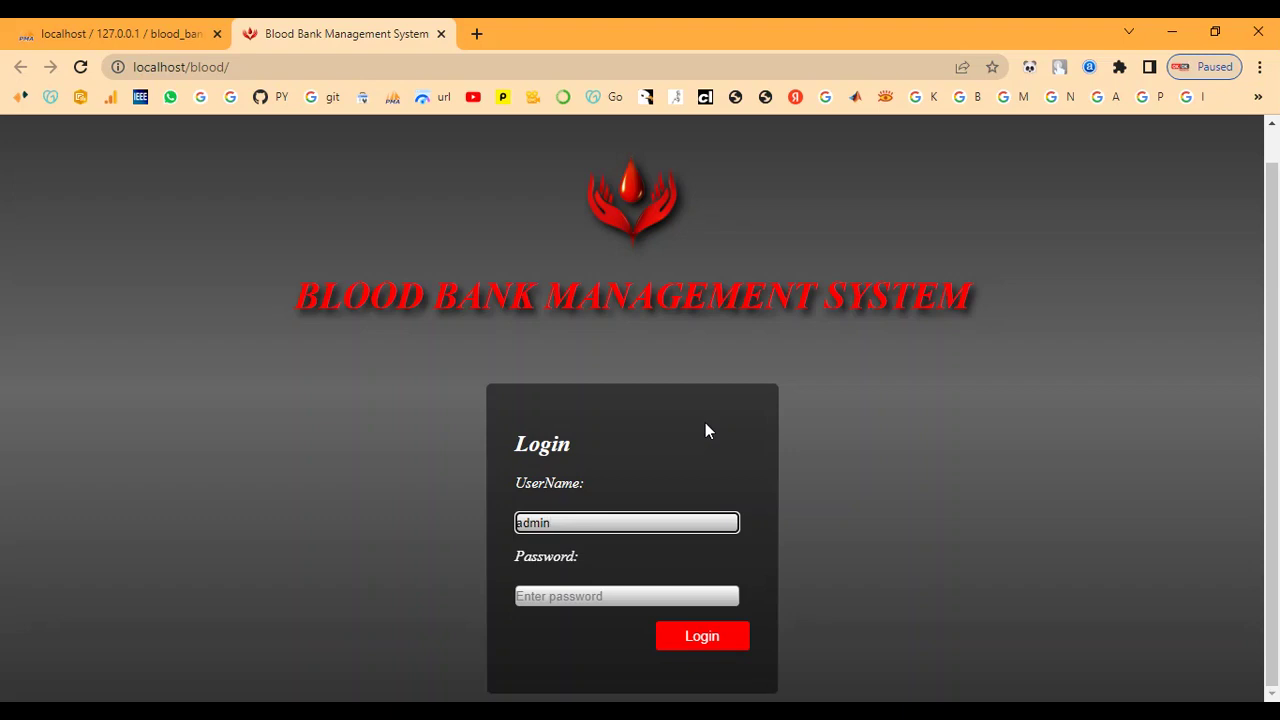
Log in as admin and highlight the Home page title.
{"action": "key", "text": "Tab"}
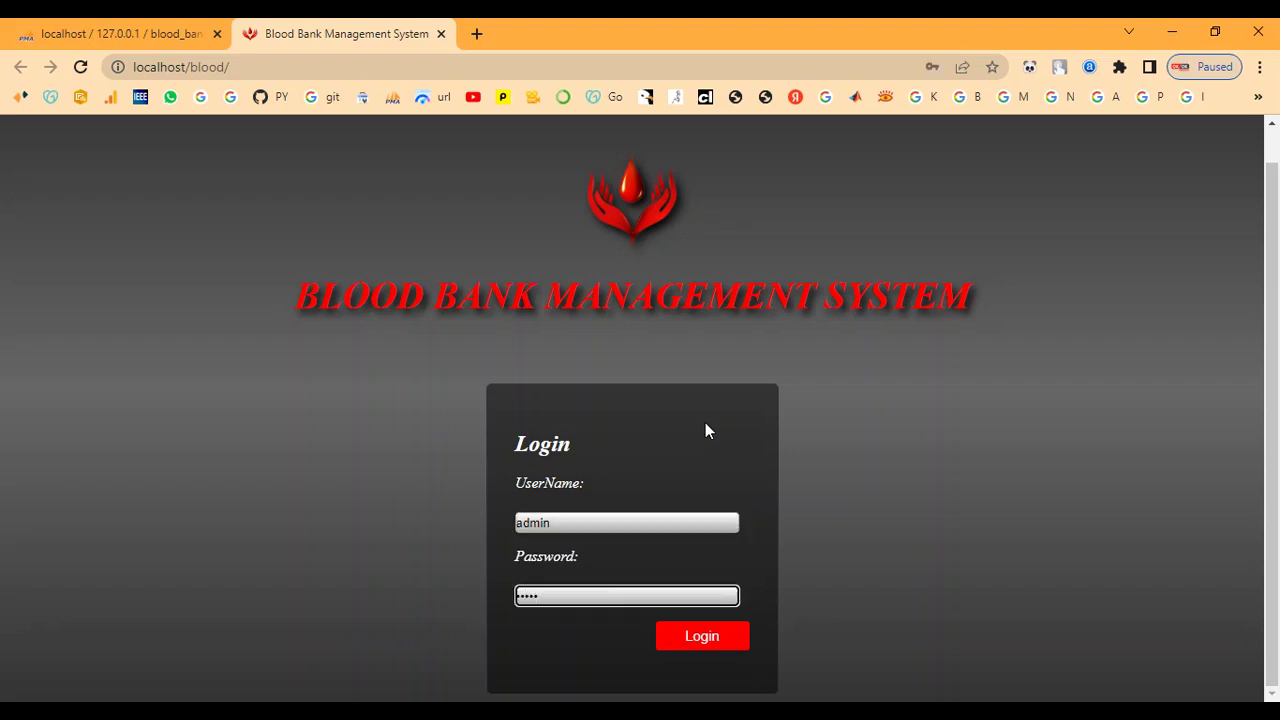
{"action": "left_click", "coordinate": [722, 638]}
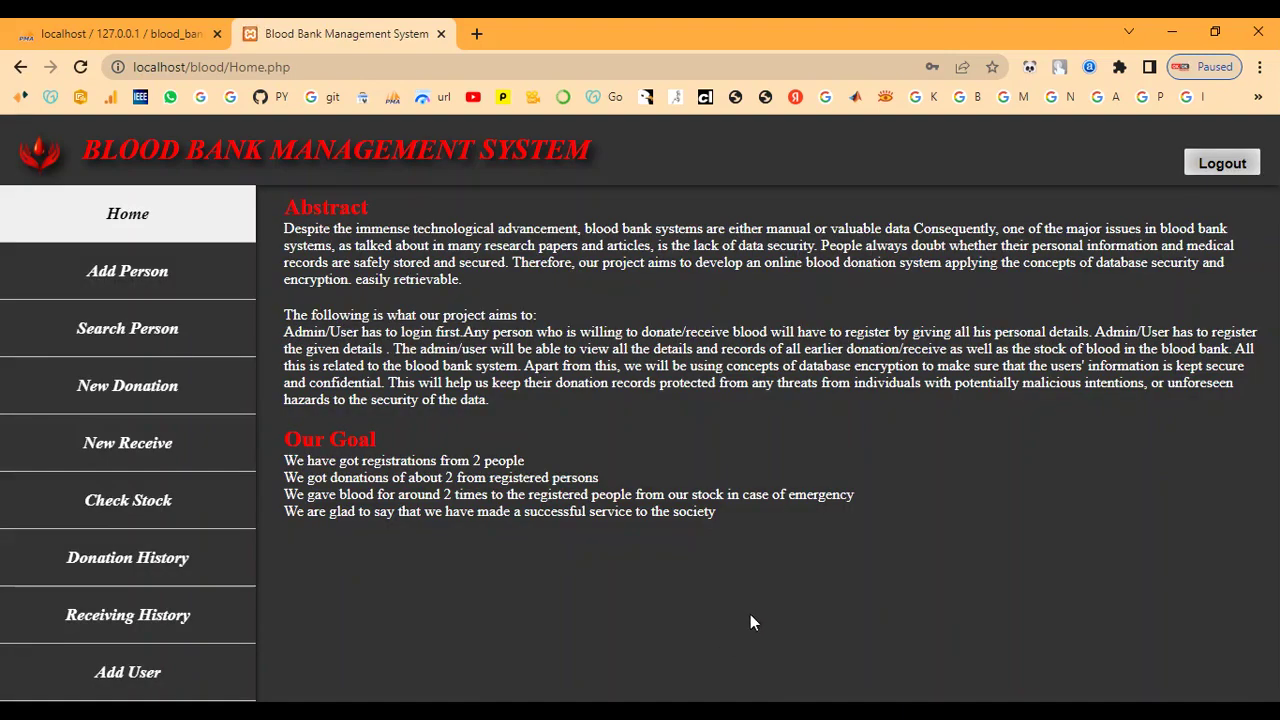
{"action": "left_click_drag", "start_coordinate": [80, 150], "coordinate": [690, 142]}
{"action": "left_click", "coordinate": [686, 141]}
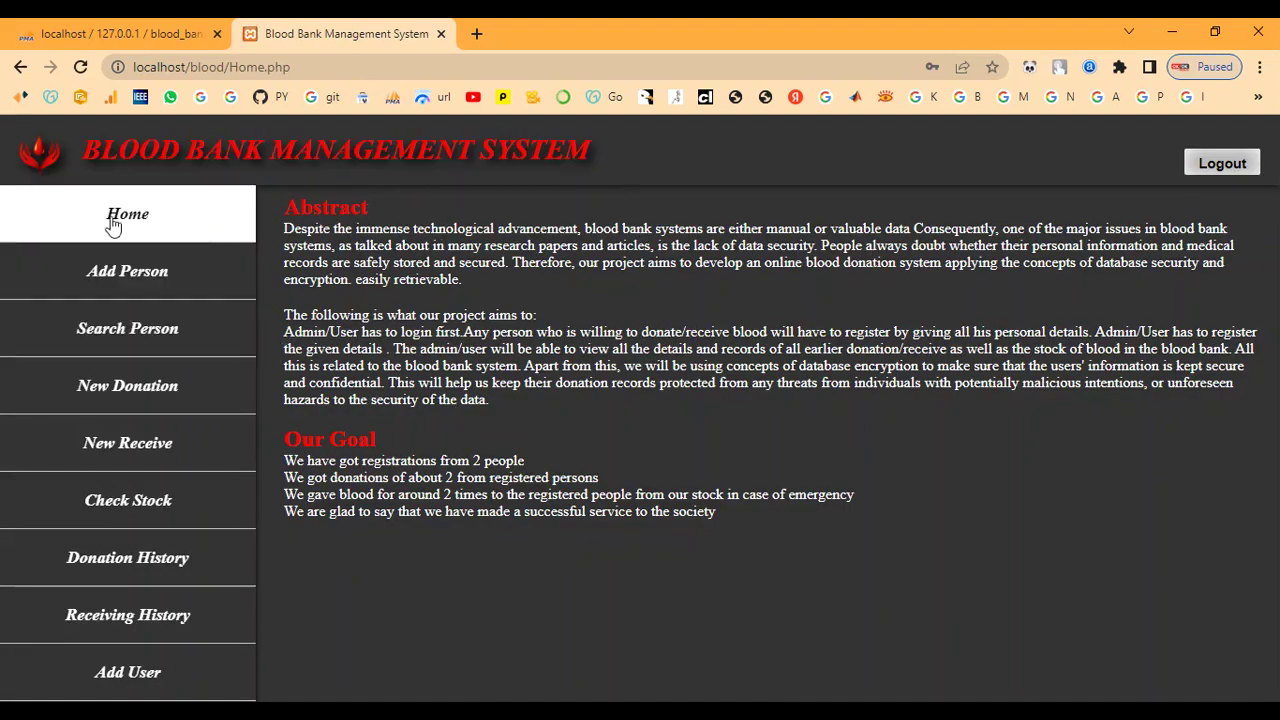
Highlight the Abstract and Our Goal sections of the Home page to point them out.
{"action": "left_click_drag", "start_coordinate": [264, 208], "coordinate": [578, 421]}
{"action": "left_click", "coordinate": [578, 421]}
{"action": "left_click_drag", "start_coordinate": [287, 437], "coordinate": [780, 544]}
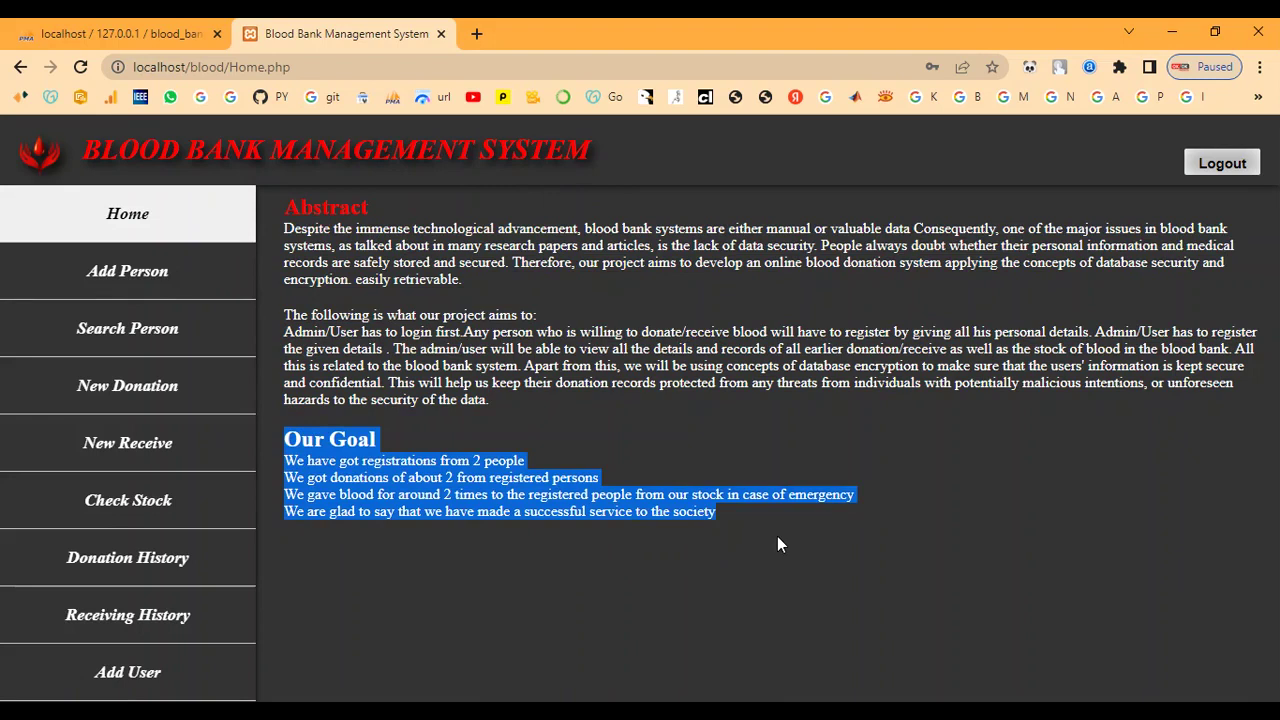
{"action": "left_click", "coordinate": [777, 537]}
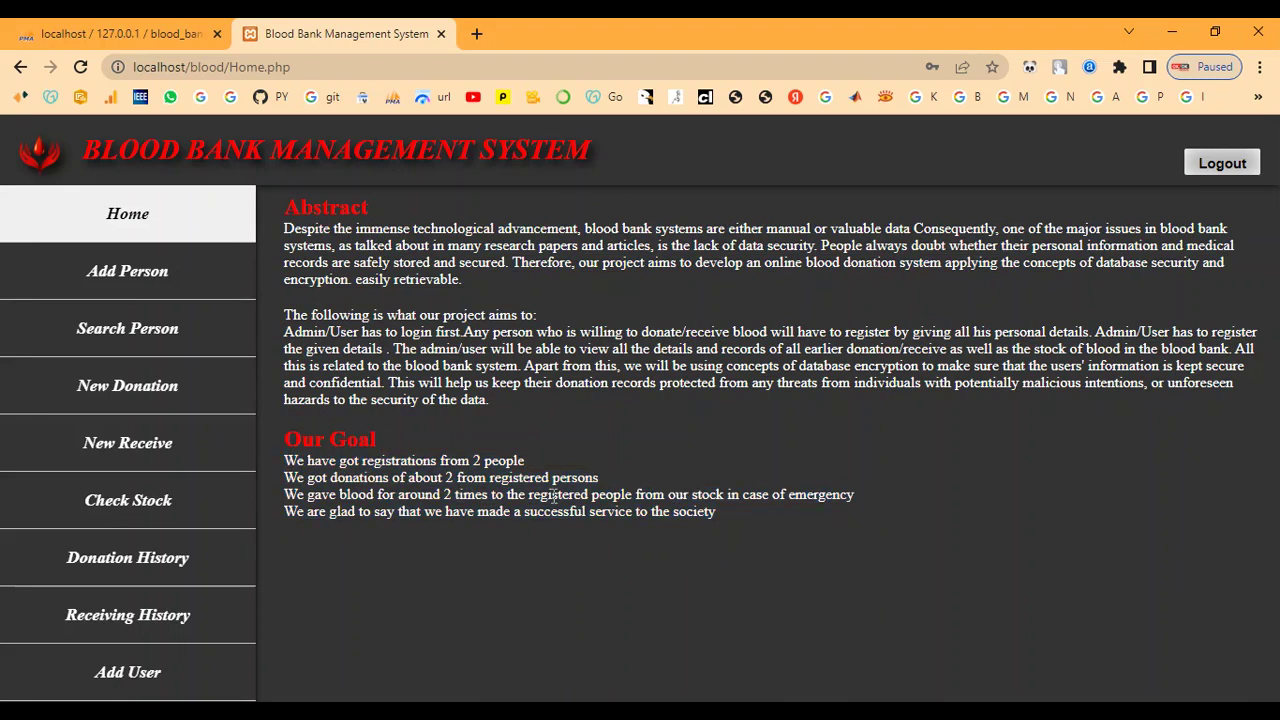
Start a new person registration with the person's name, phone number and gender Female.
{"action": "left_click", "coordinate": [146, 285]}
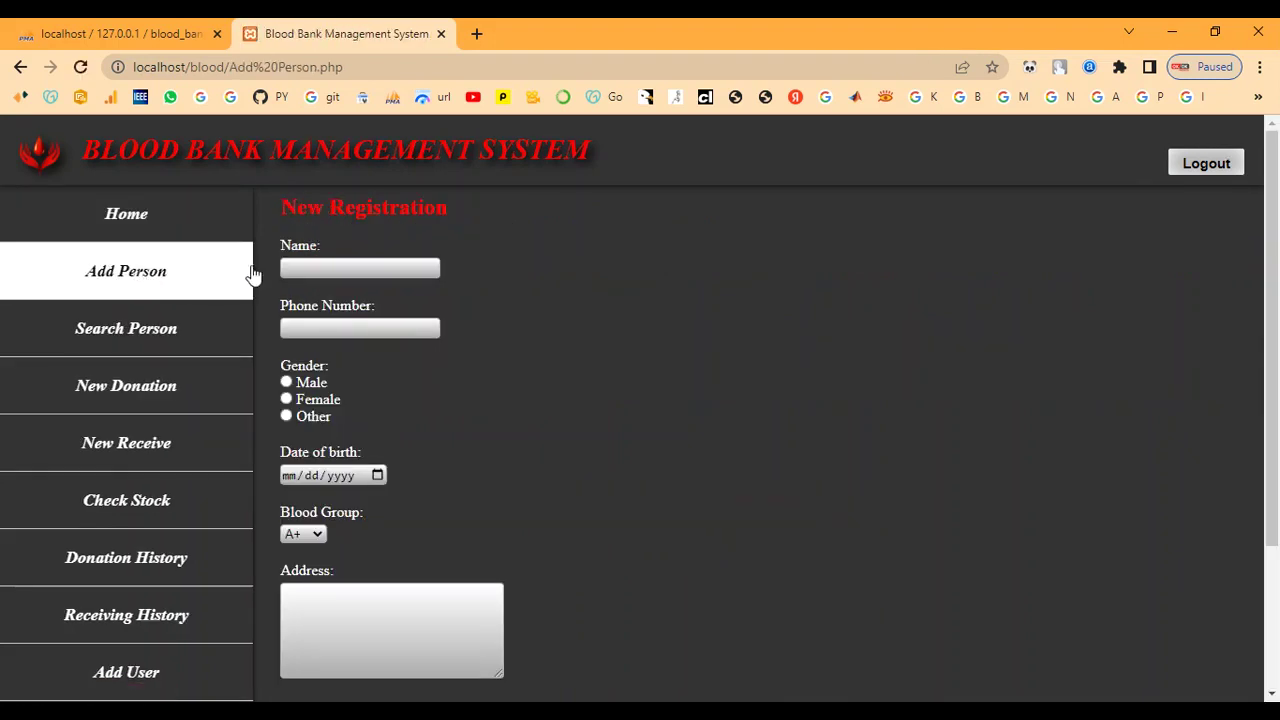
{"action": "left_click", "coordinate": [305, 265]}
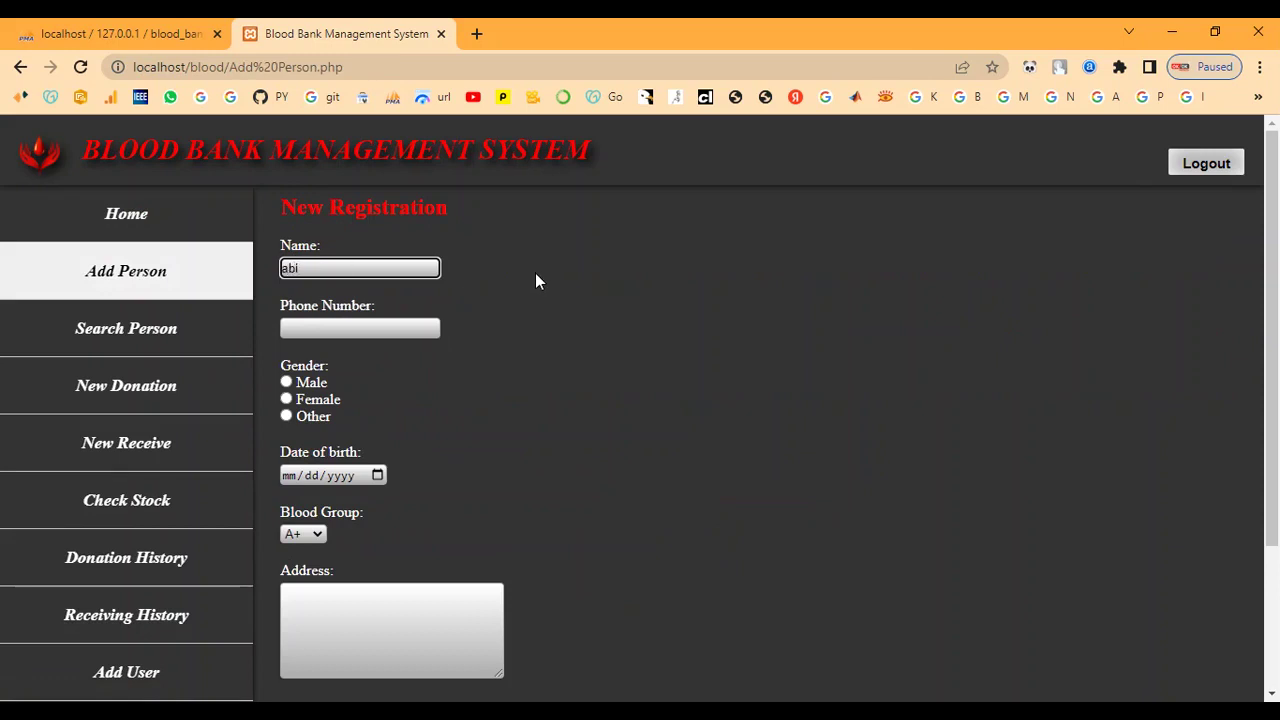
{"action": "key", "text": "Tab"}
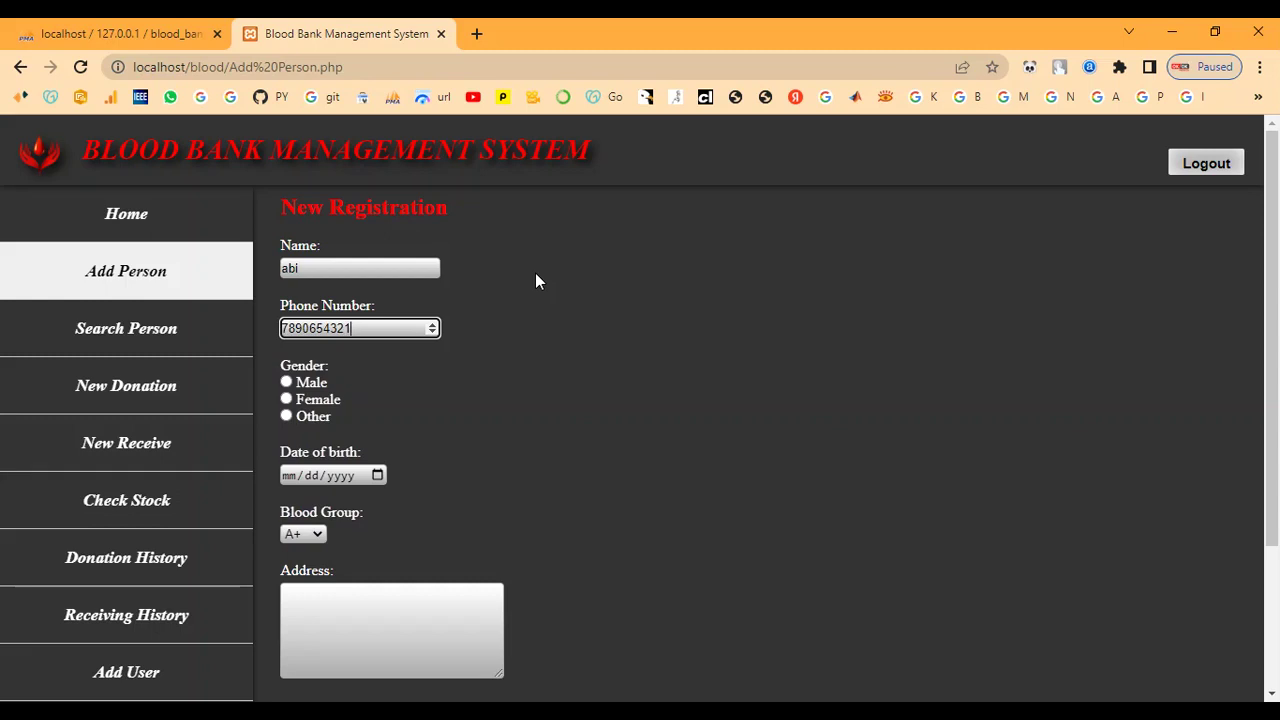
{"action": "left_click", "coordinate": [287, 399]}
Set the date of birth to 23 January 2001 in the calendar.
{"action": "left_click", "coordinate": [377, 476]}
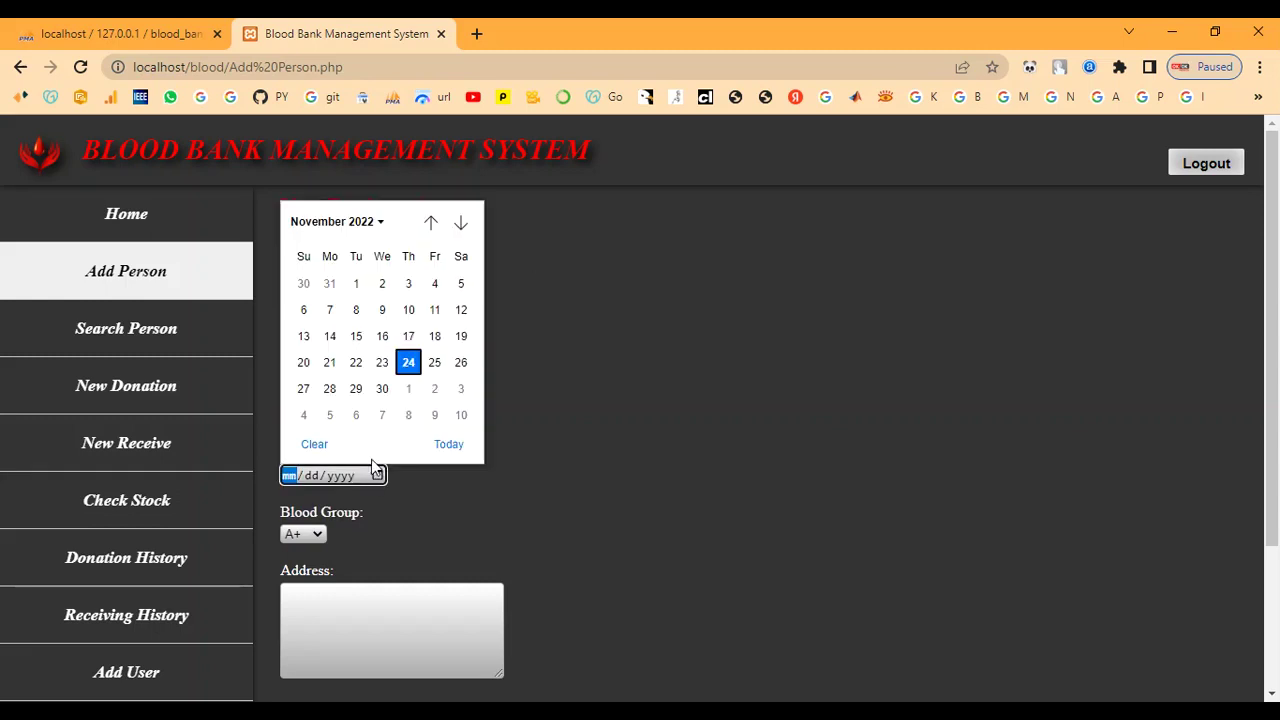
{"action": "left_click", "coordinate": [361, 226]}
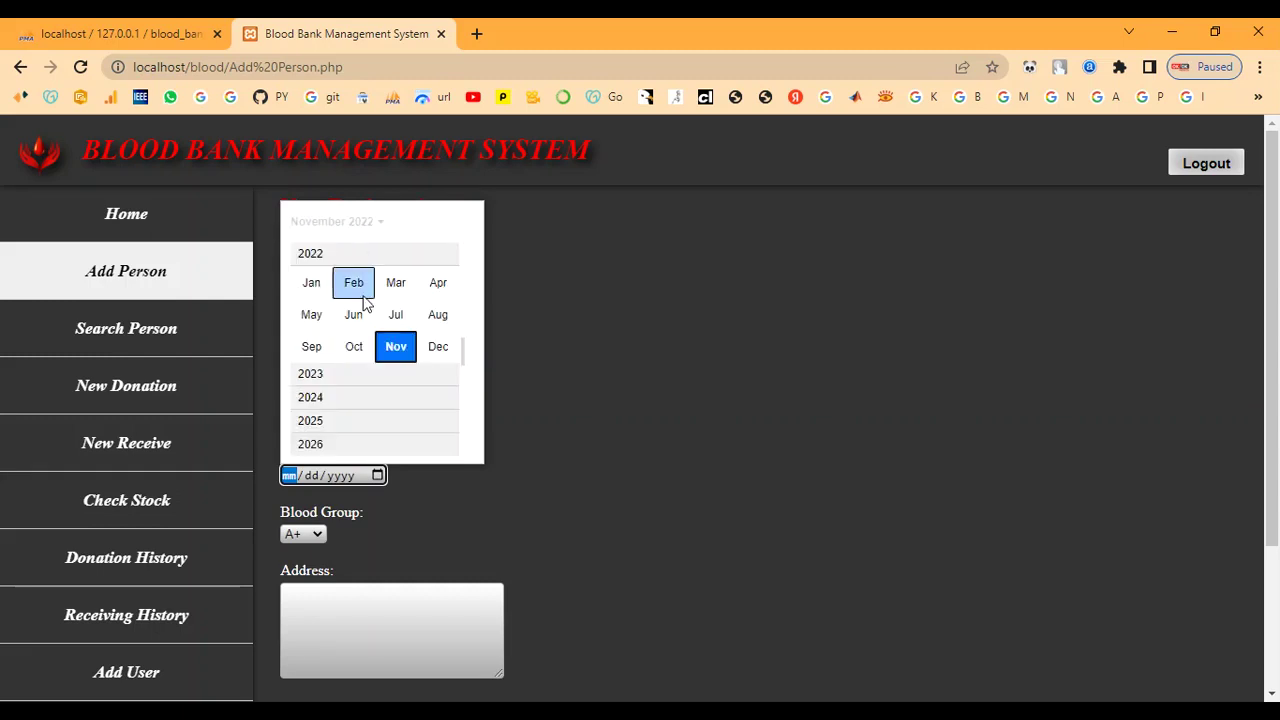
{"action": "scroll", "coordinate": [363, 300], "scroll_direction": "up", "scroll_amount": 2}
{"action": "scroll", "coordinate": [363, 300], "scroll_direction": "up", "scroll_amount": 3}
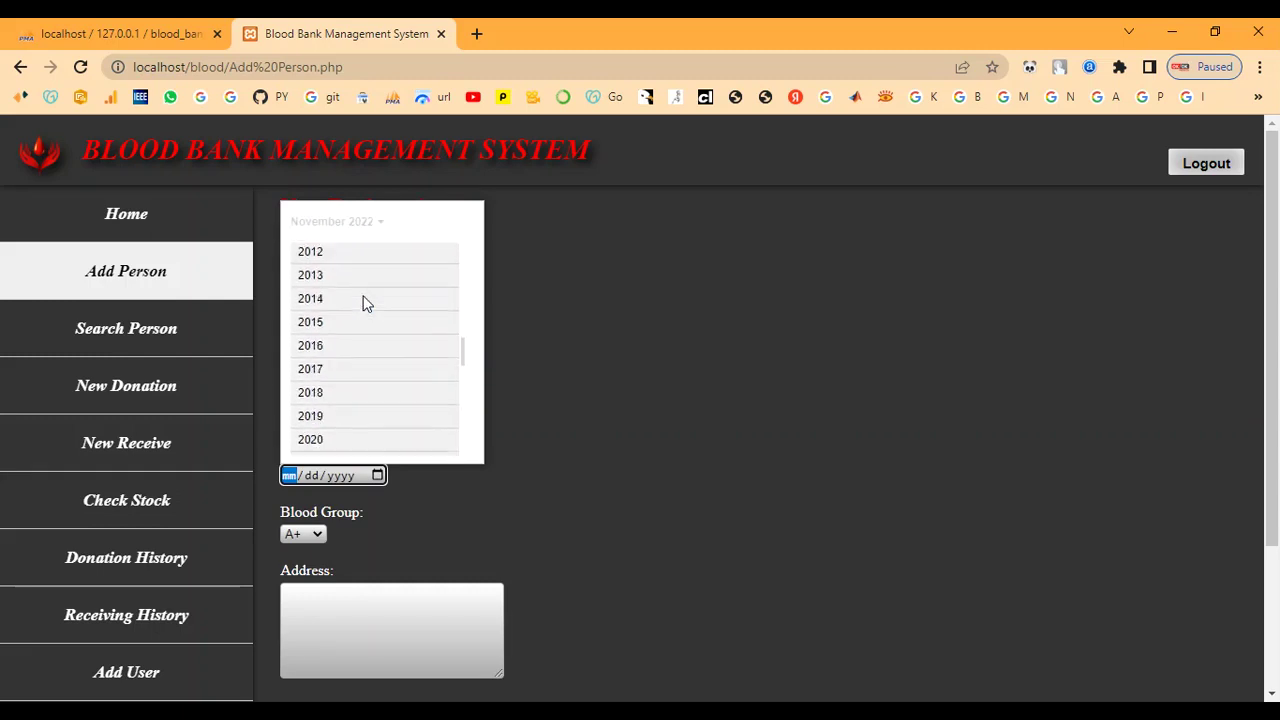
{"action": "scroll", "coordinate": [358, 293], "scroll_direction": "up", "scroll_amount": 2}
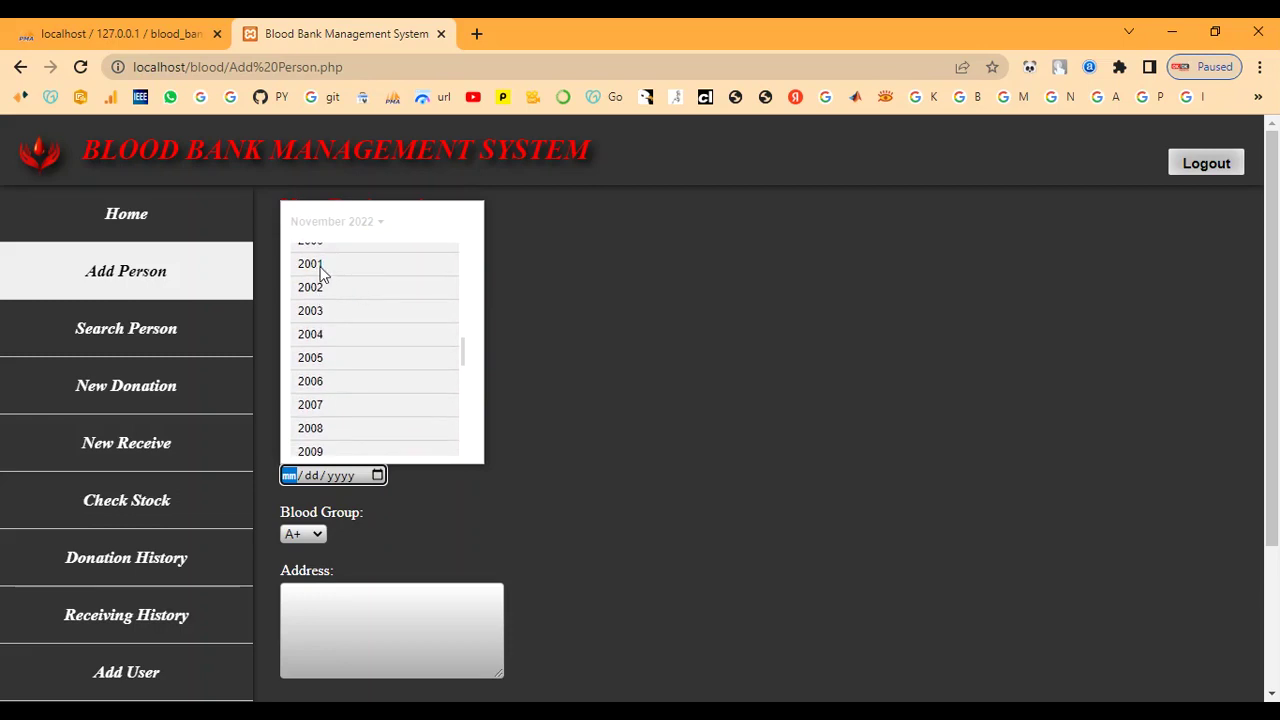
{"action": "left_click", "coordinate": [318, 266]}
{"action": "left_click", "coordinate": [322, 281]}
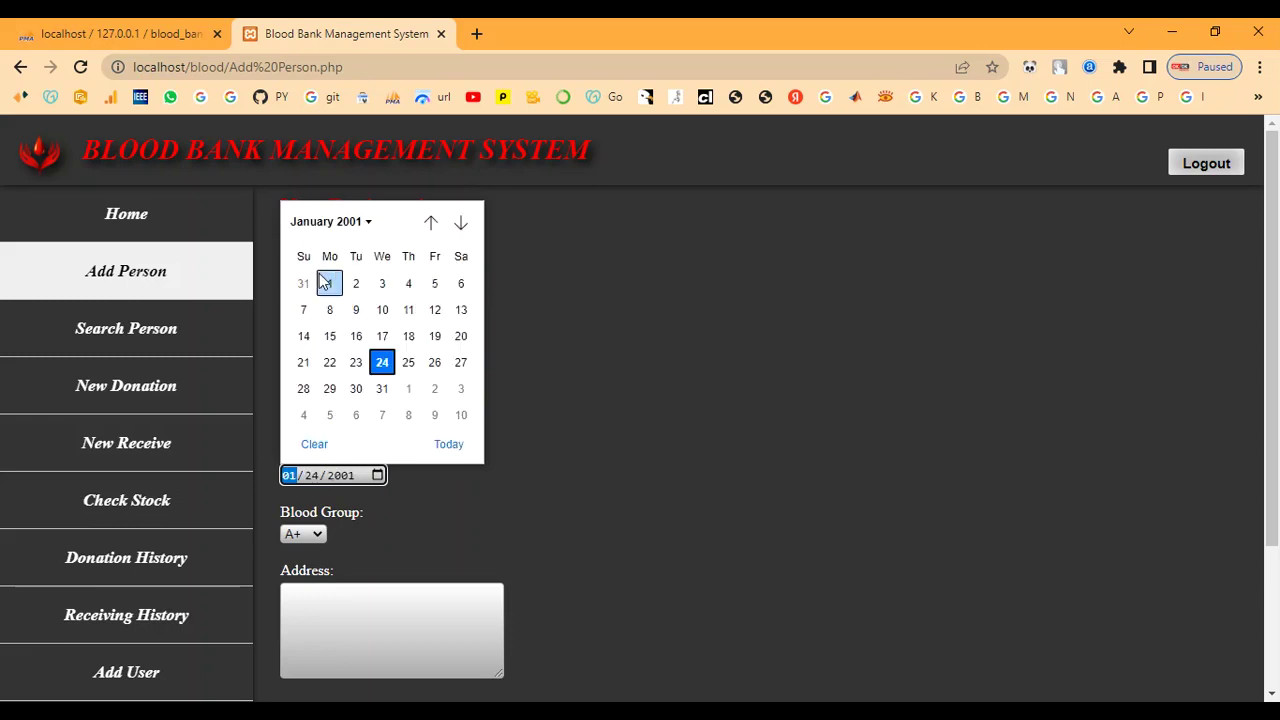
{"action": "left_click", "coordinate": [355, 362]}
{"action": "scroll", "coordinate": [338, 410], "scroll_direction": "down", "scroll_amount": 1}
{"action": "scroll", "coordinate": [335, 420], "scroll_direction": "down", "scroll_amount": 1}
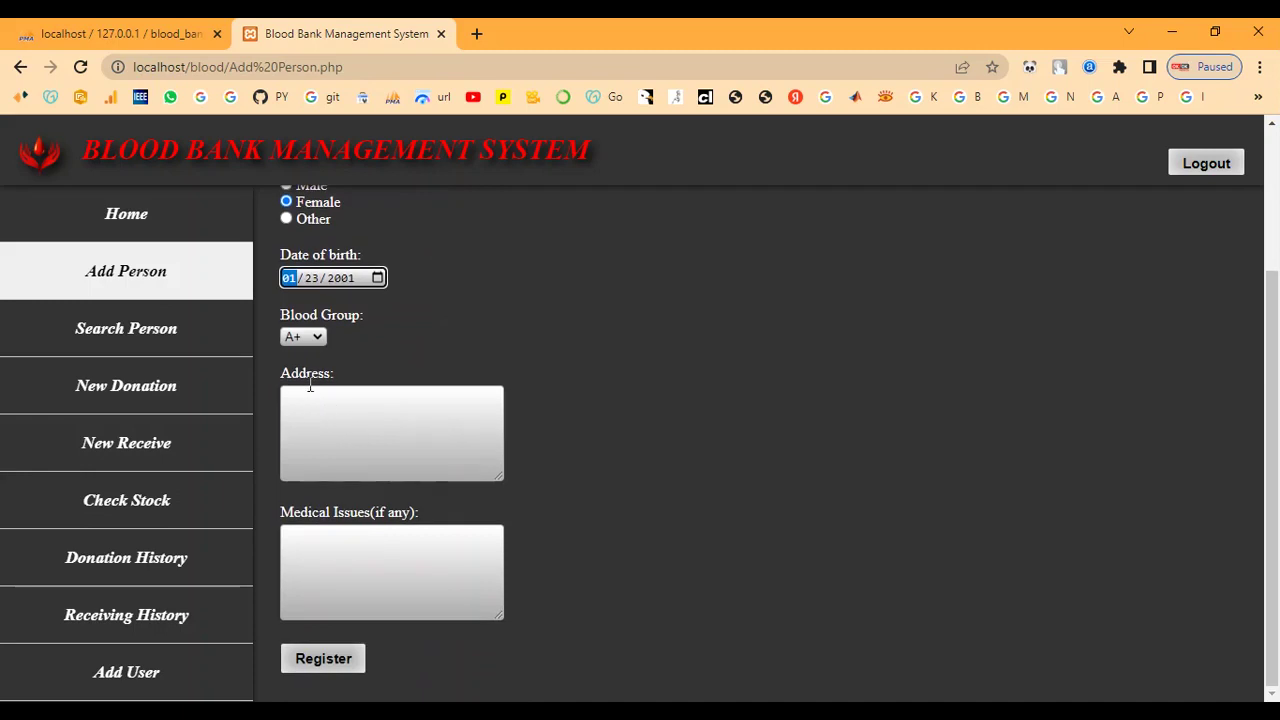
Set the blood group to B-, correcting an initial B+ choice.
{"action": "left_click", "coordinate": [313, 338]}
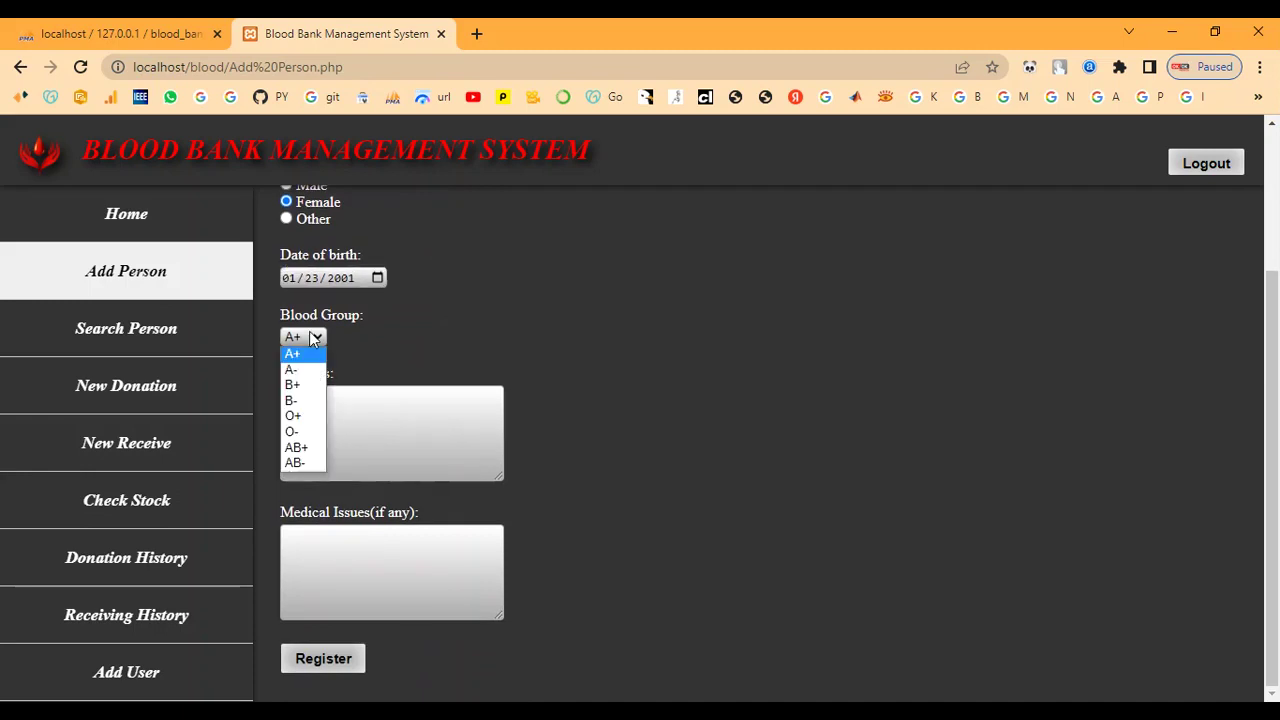
{"action": "left_click", "coordinate": [305, 385]}
{"action": "left_click", "coordinate": [304, 398]}
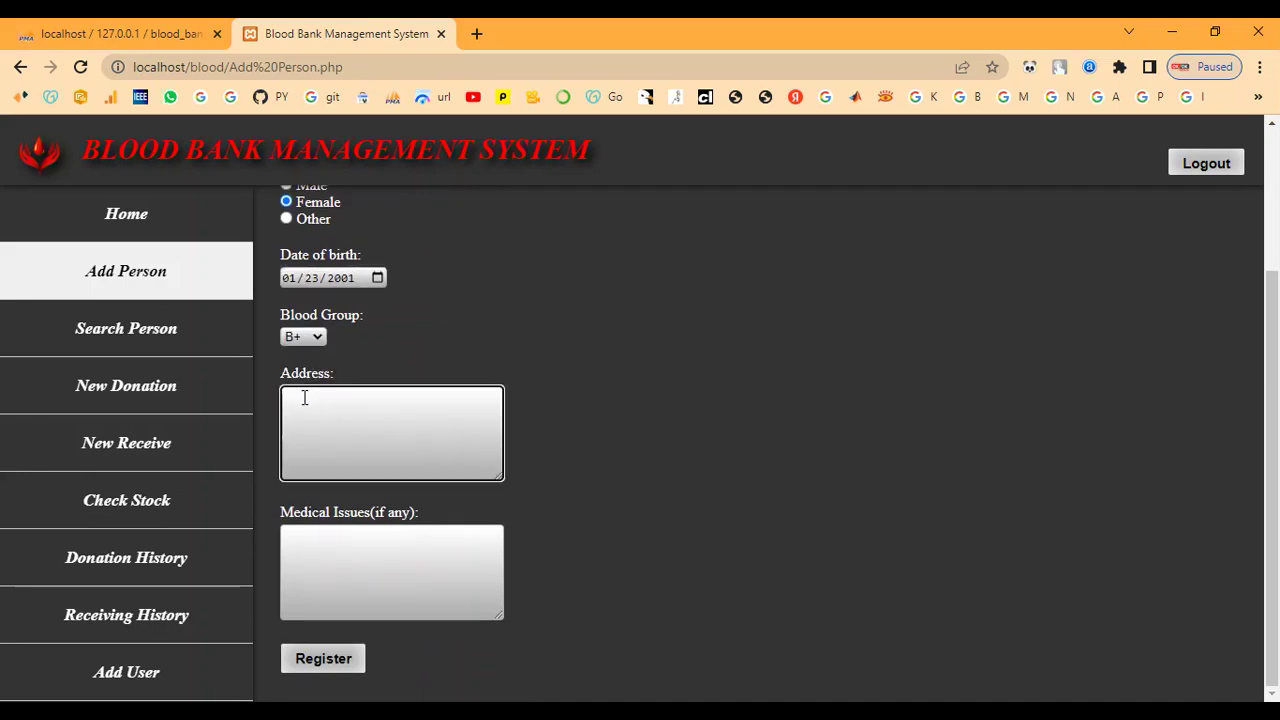
{"action": "left_click", "coordinate": [298, 340]}
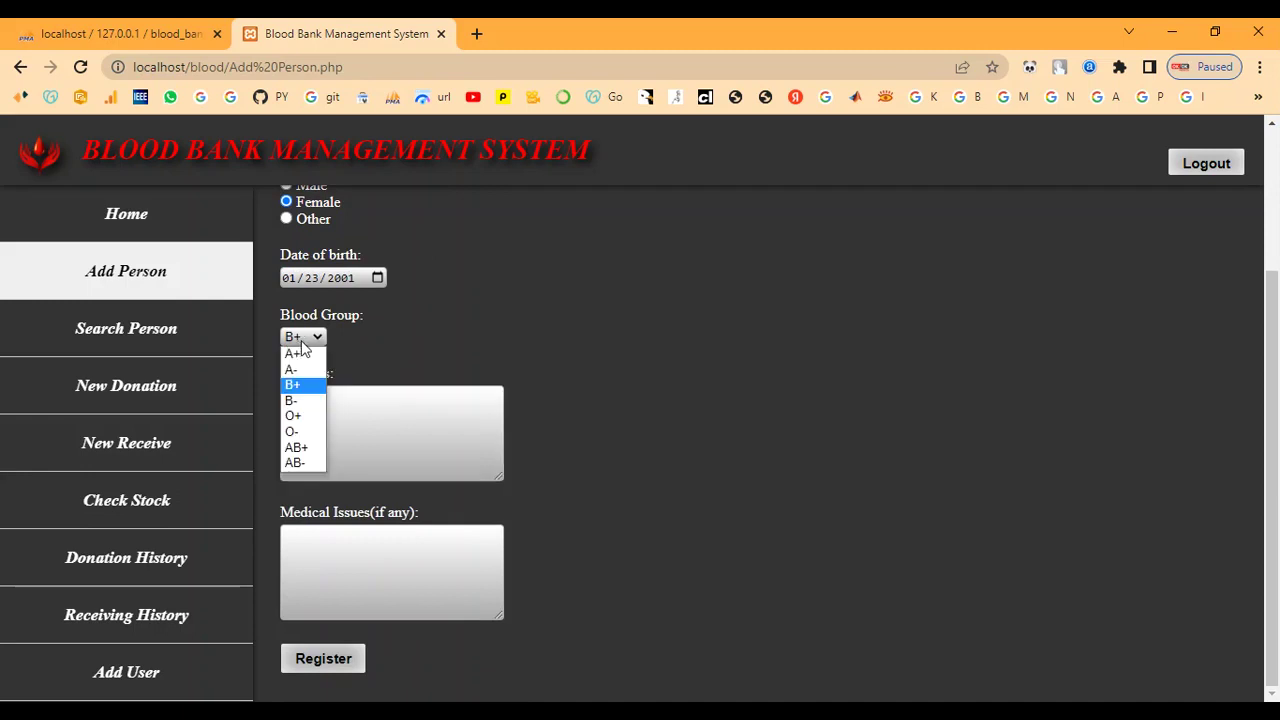
{"action": "left_click", "coordinate": [294, 399]}
Enter address 'chennai' and medical issues 'no', then submit the registration.
{"action": "left_click", "coordinate": [314, 411]}
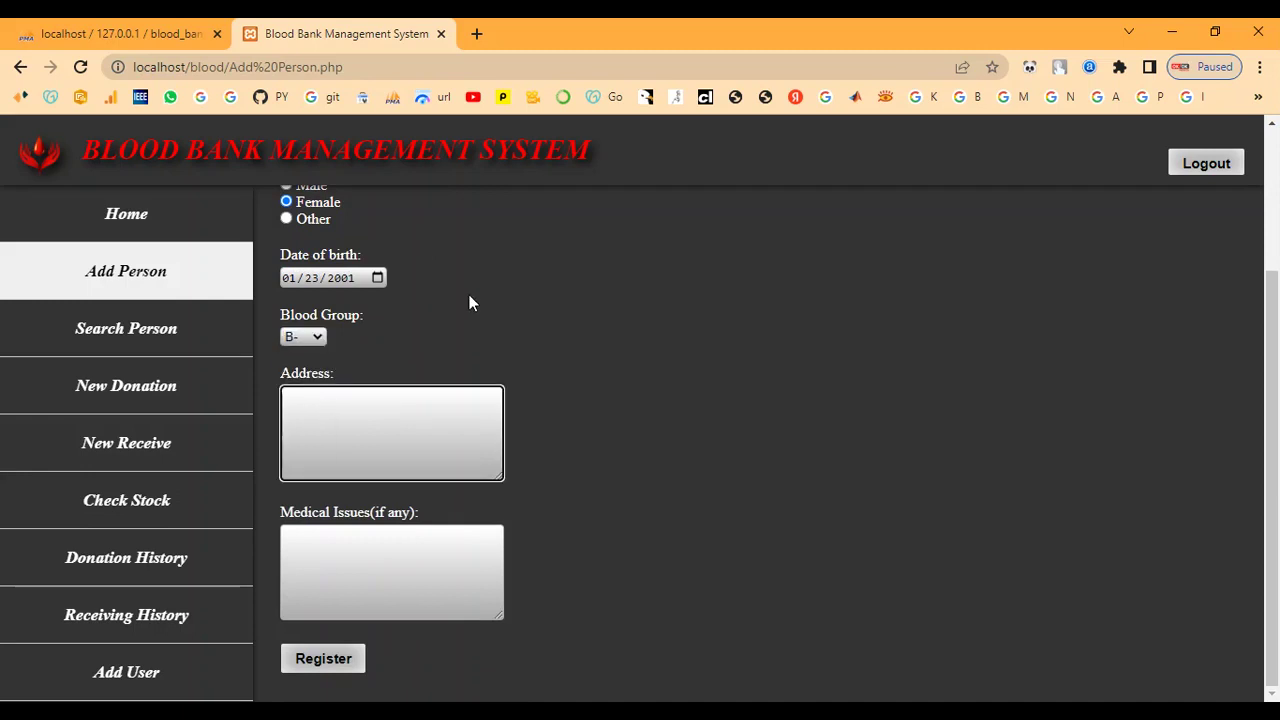
{"action": "type", "text": "chennai"}
{"action": "left_click", "coordinate": [407, 574]}
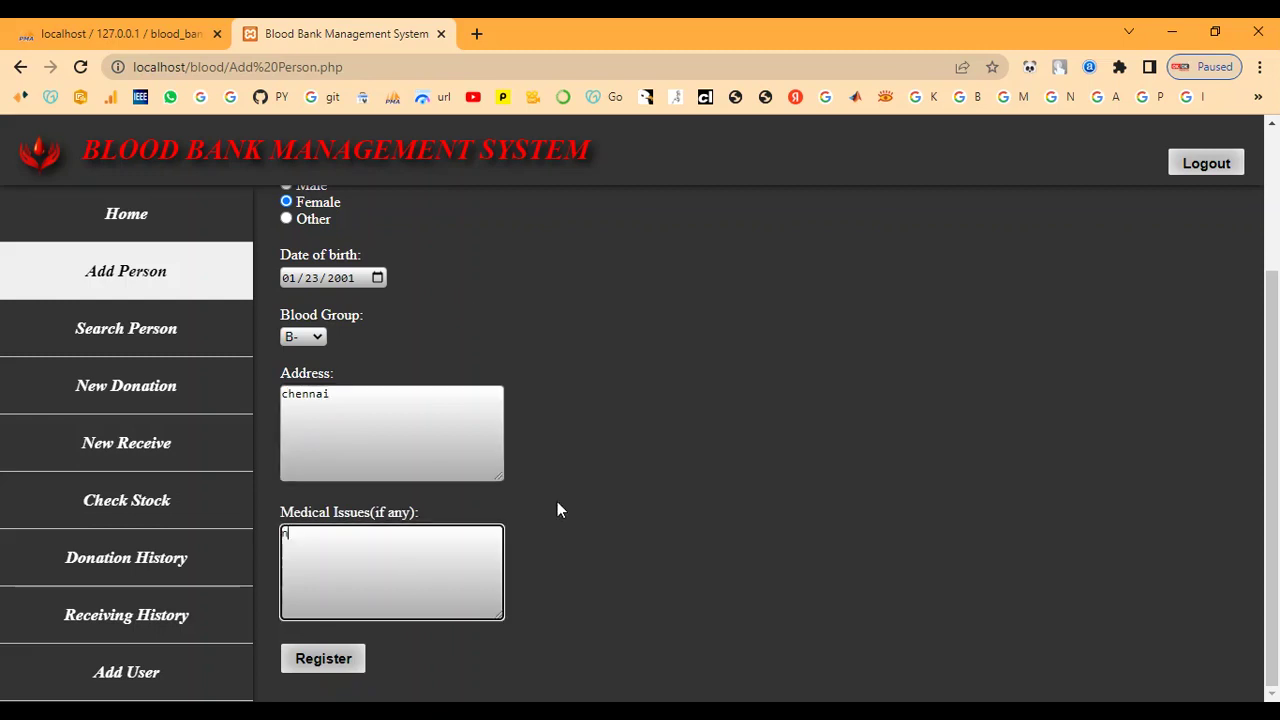
{"action": "type", "text": "no"}
{"action": "left_click", "coordinate": [324, 664]}
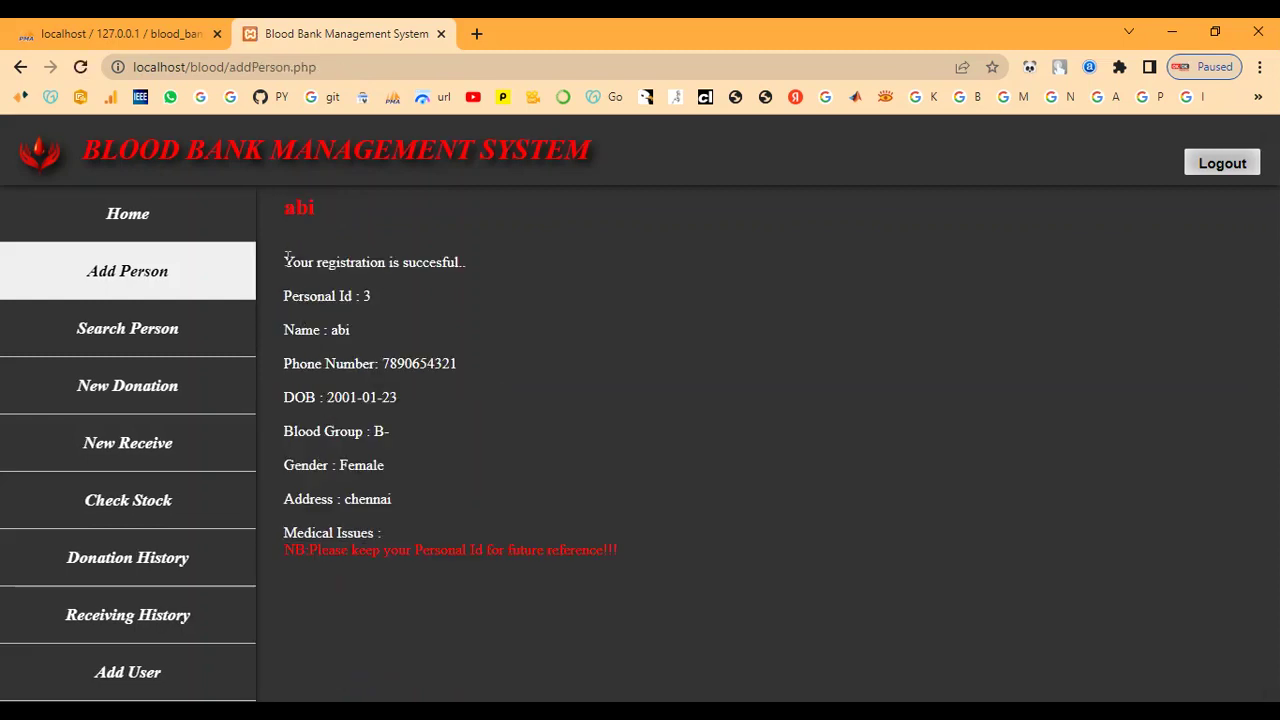
Point out the success message, the Personal Id note and the new Personal Id, then go to Search Person.
{"action": "left_click_drag", "start_coordinate": [282, 267], "coordinate": [473, 261]}
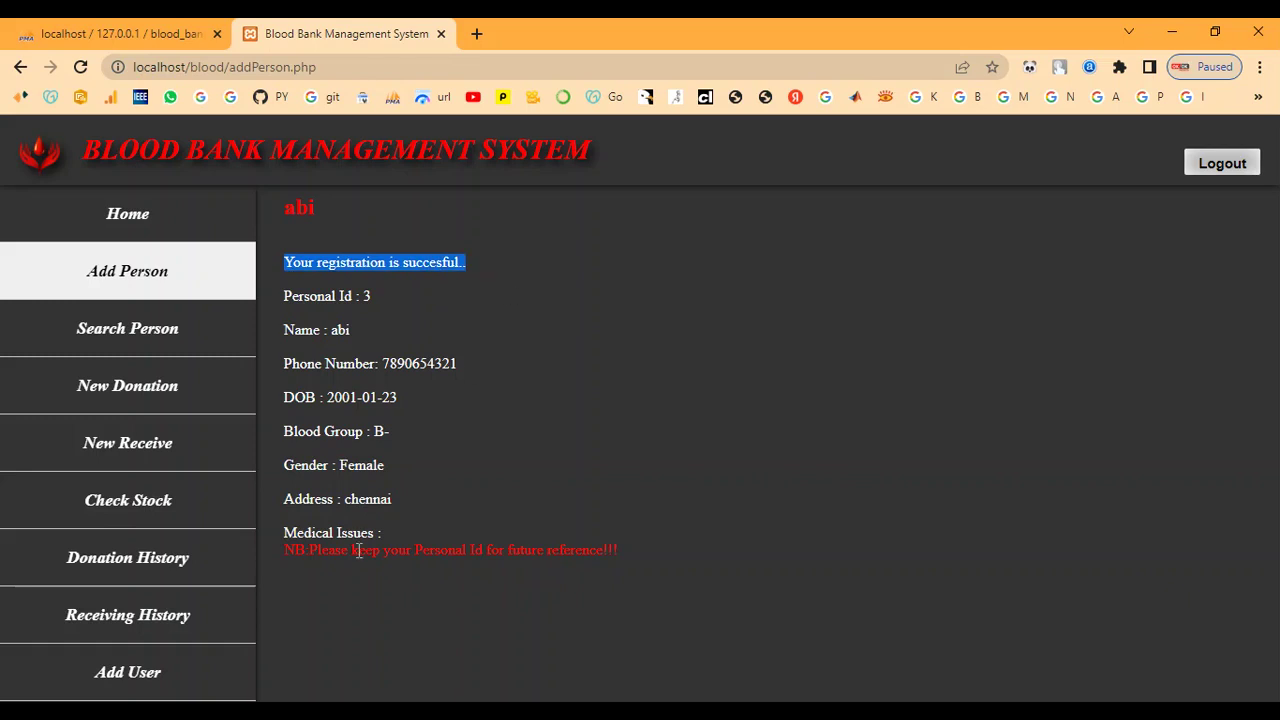
{"action": "left_click", "coordinate": [476, 393]}
{"action": "left_click_drag", "start_coordinate": [284, 550], "coordinate": [640, 556]}
{"action": "left_click", "coordinate": [636, 545]}
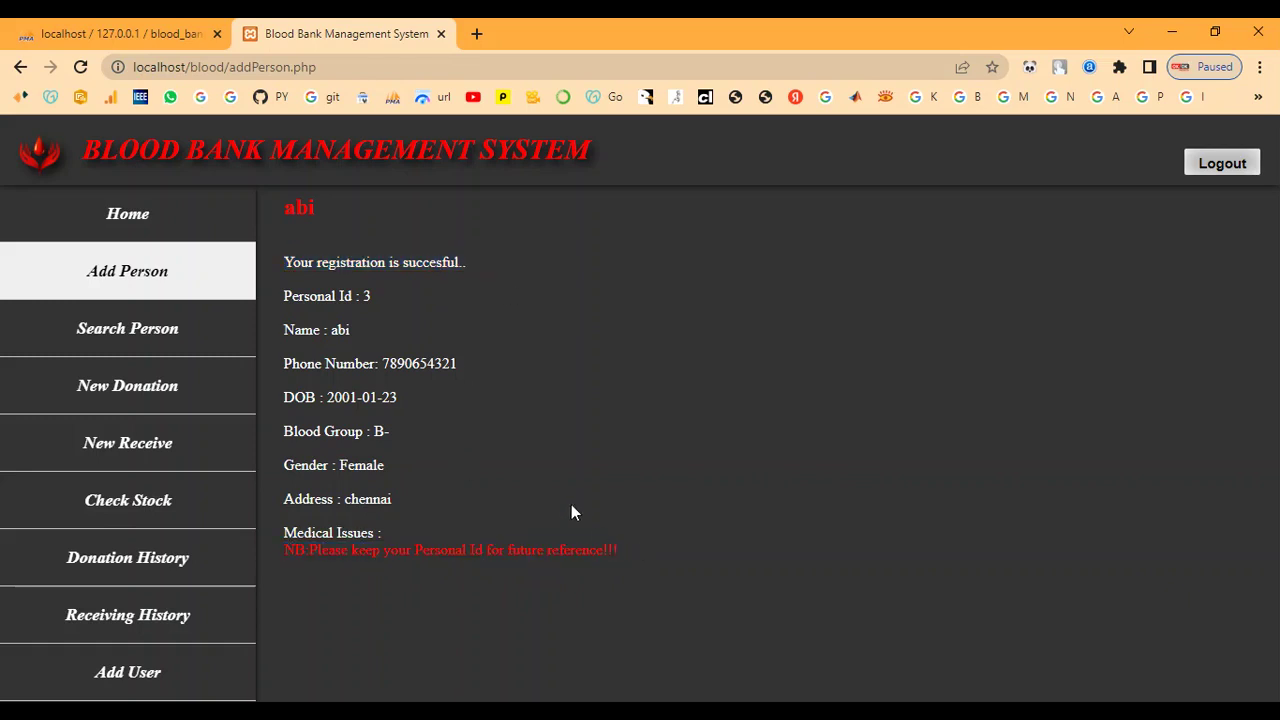
{"action": "left_click_drag", "start_coordinate": [288, 296], "coordinate": [373, 296]}
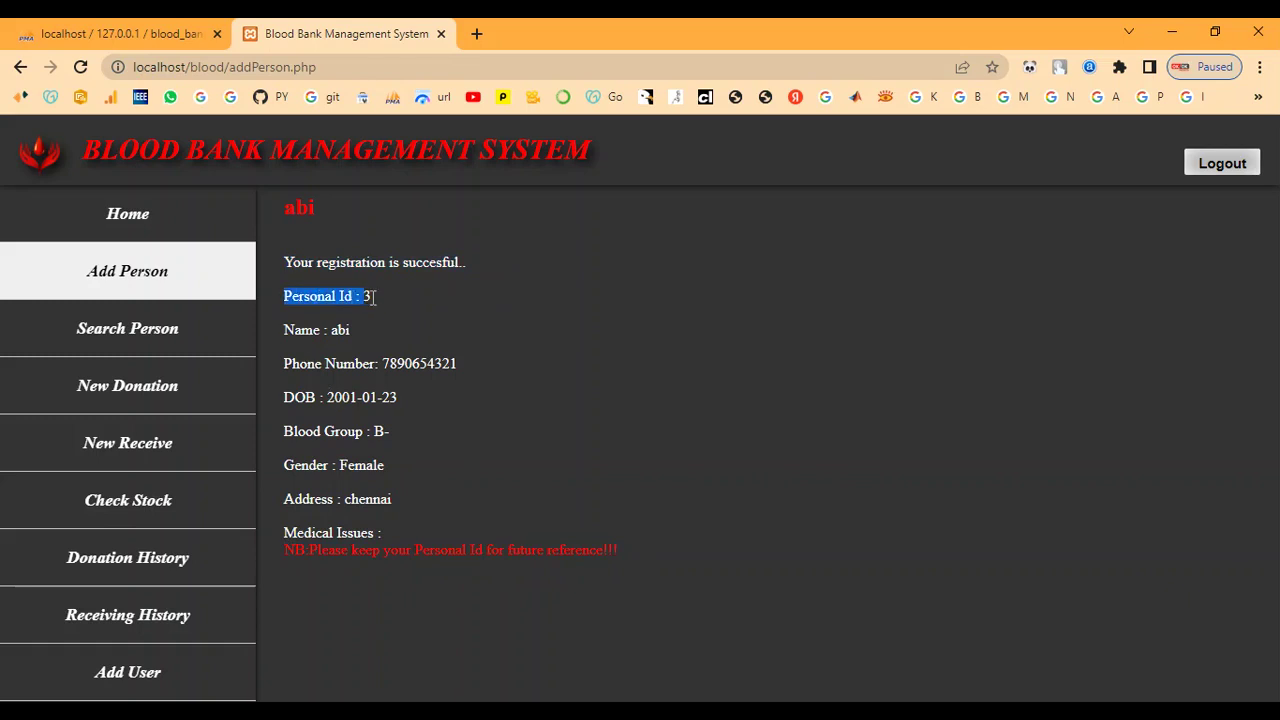
{"action": "left_click", "coordinate": [396, 297]}
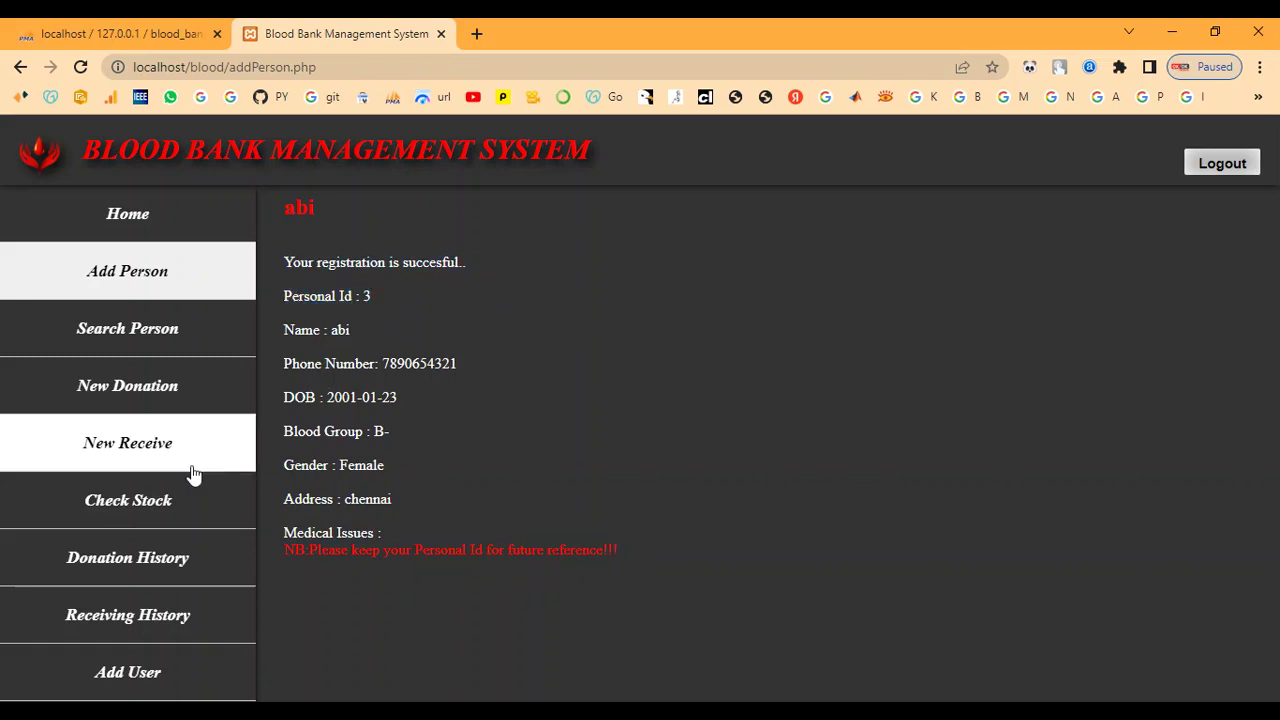
{"action": "left_click", "coordinate": [124, 336]}
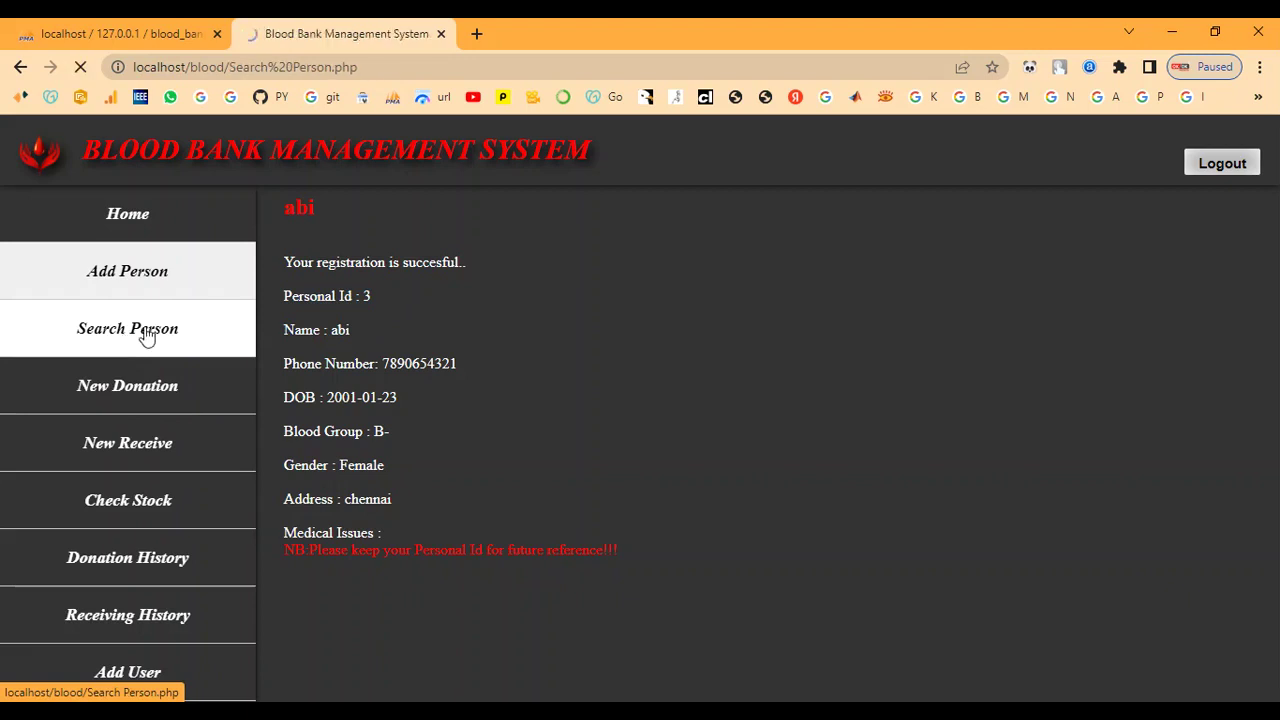
Look up Personal Id 3 and highlight the name and Blood Group lines.
{"action": "left_click", "coordinate": [343, 271]}
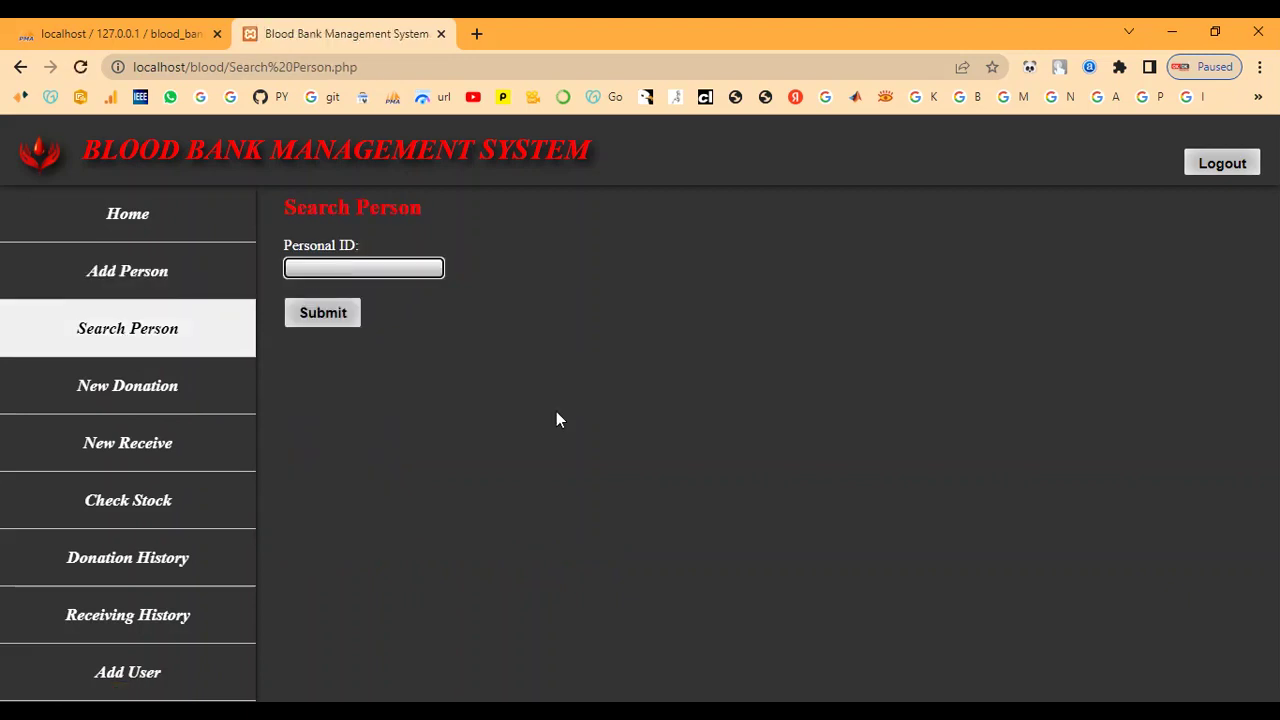
{"action": "left_click", "coordinate": [327, 312]}
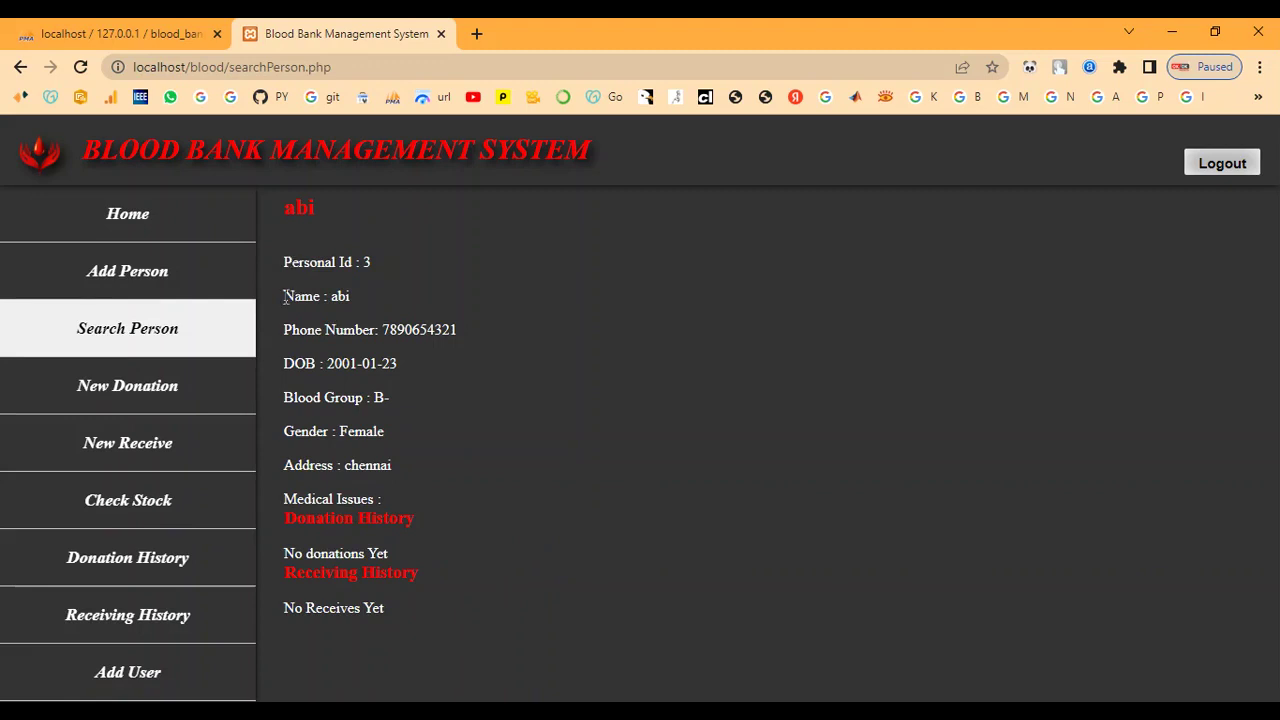
{"action": "left_click_drag", "start_coordinate": [284, 294], "coordinate": [369, 301]}
{"action": "left_click", "coordinate": [321, 437]}
{"action": "left_click_drag", "start_coordinate": [287, 398], "coordinate": [422, 400]}
{"action": "left_click", "coordinate": [450, 404]}
Highlight the empty Donation History and Receiving History sections of person 3.
{"action": "left_click_drag", "start_coordinate": [299, 524], "coordinate": [476, 517]}
{"action": "left_click", "coordinate": [409, 566]}
{"action": "left_click_drag", "start_coordinate": [297, 572], "coordinate": [434, 582]}
{"action": "left_click", "coordinate": [392, 608]}
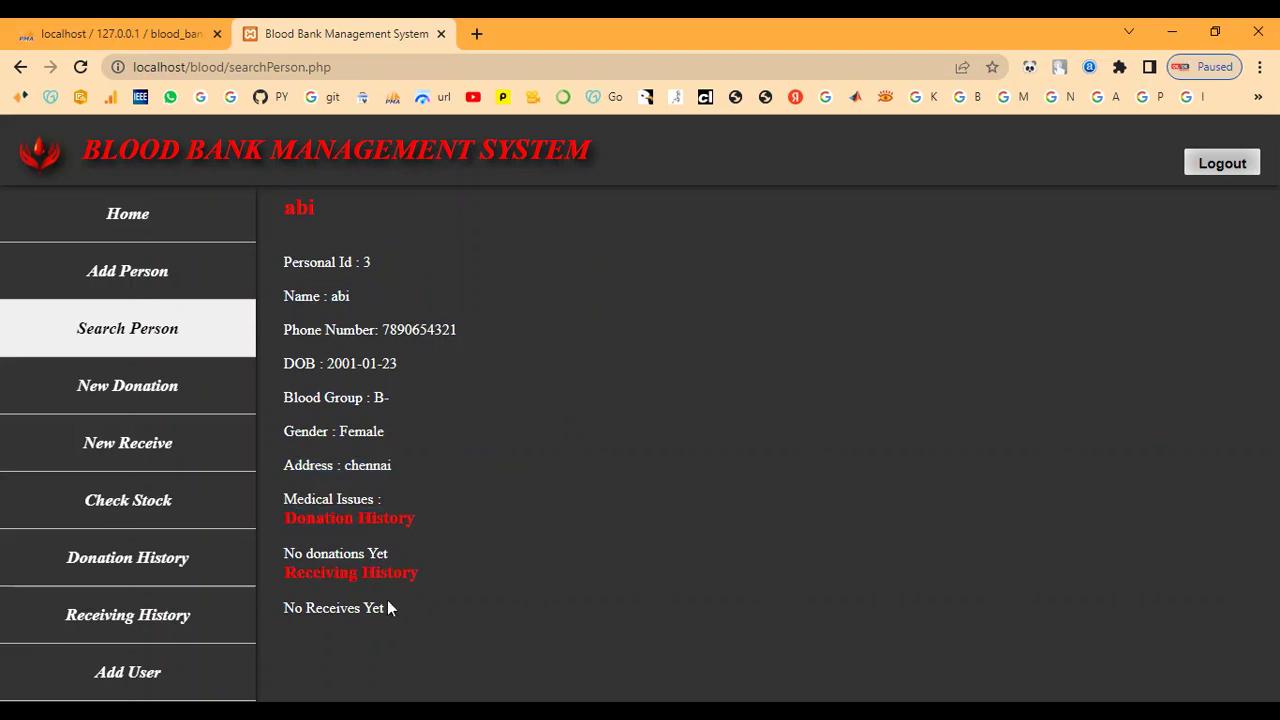
Record a blood donation for Personal Id 3 with 1 entered as units, and highlight the success message.
{"action": "left_click", "coordinate": [119, 395]}
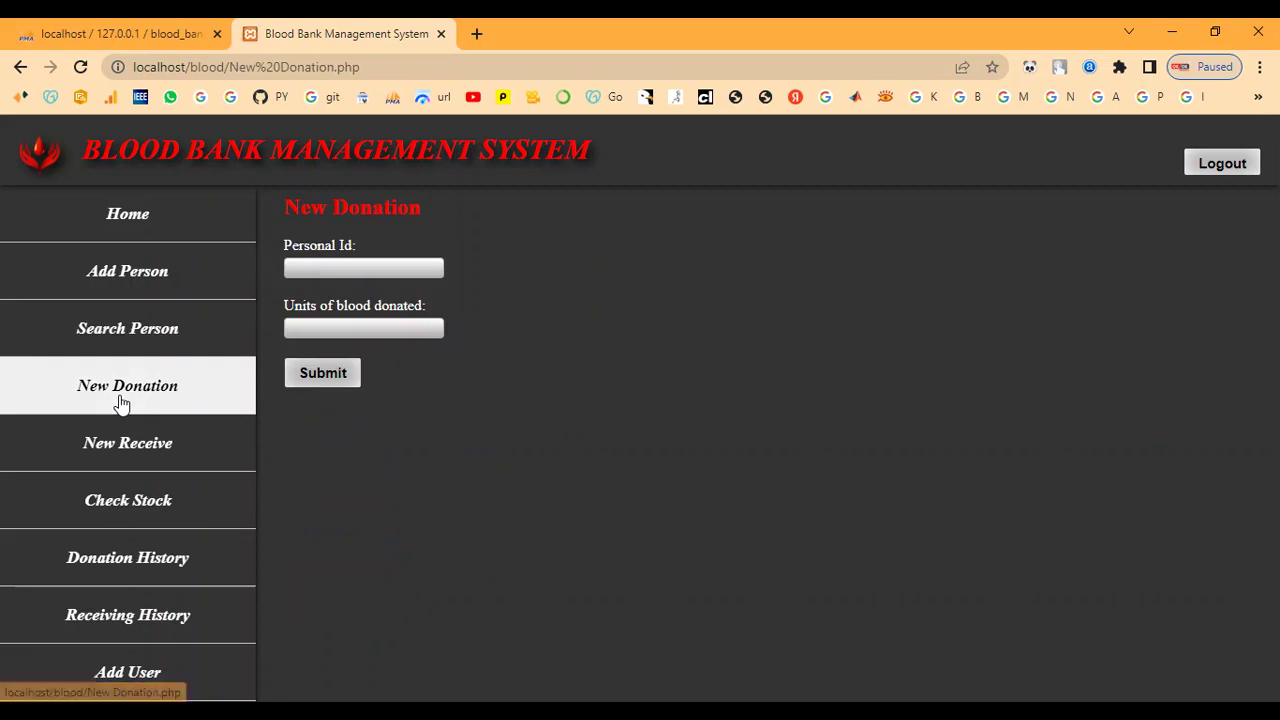
{"action": "left_click", "coordinate": [337, 267]}
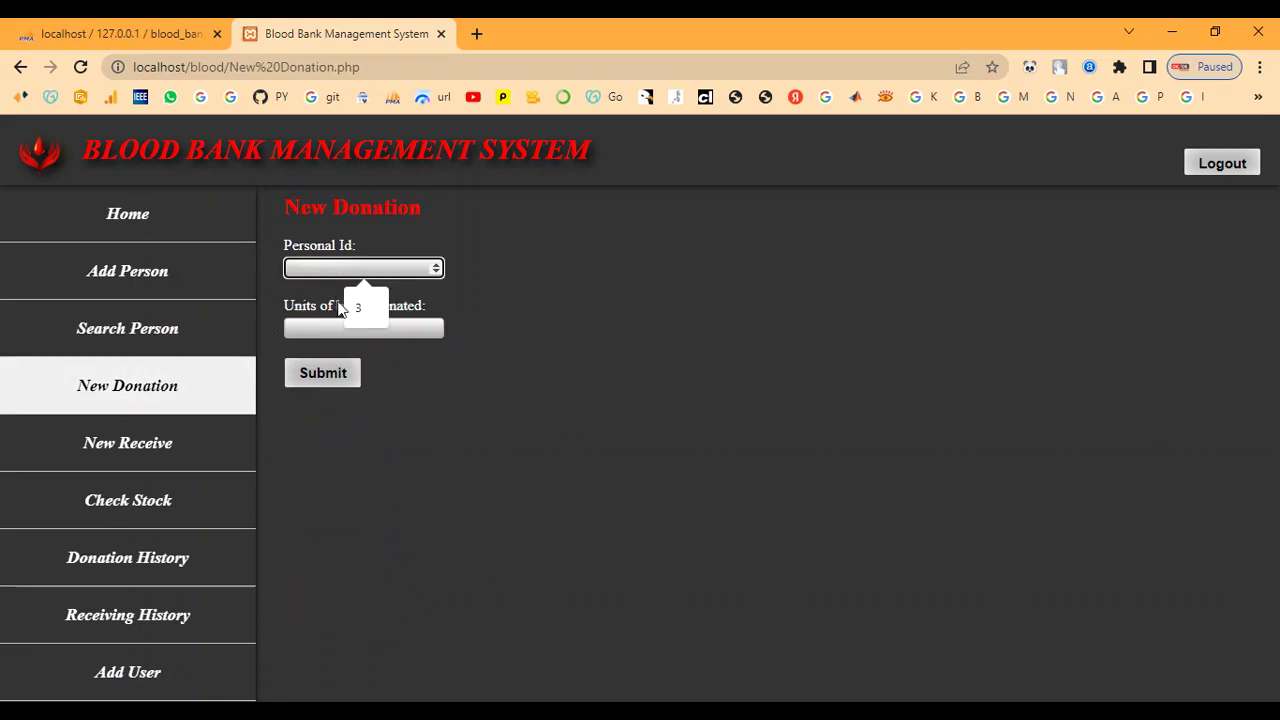
{"action": "left_click", "coordinate": [360, 307]}
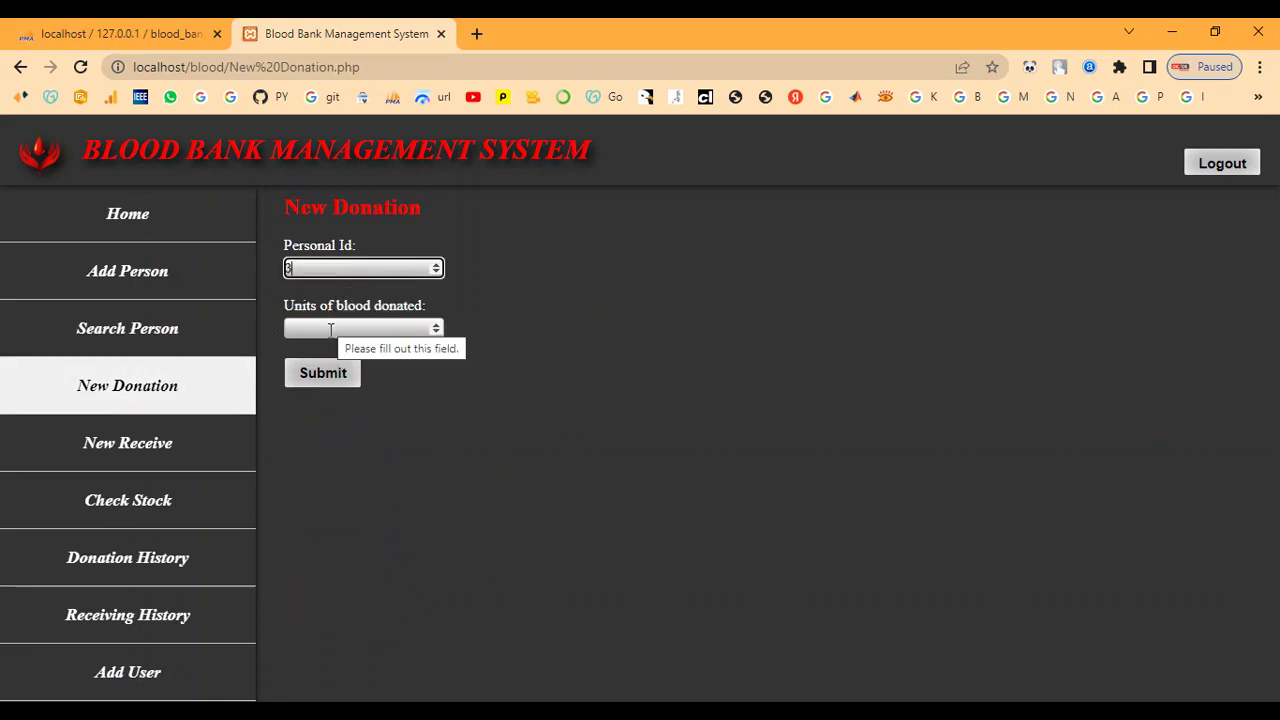
{"action": "left_click", "coordinate": [330, 328]}
{"action": "type", "text": "1"}
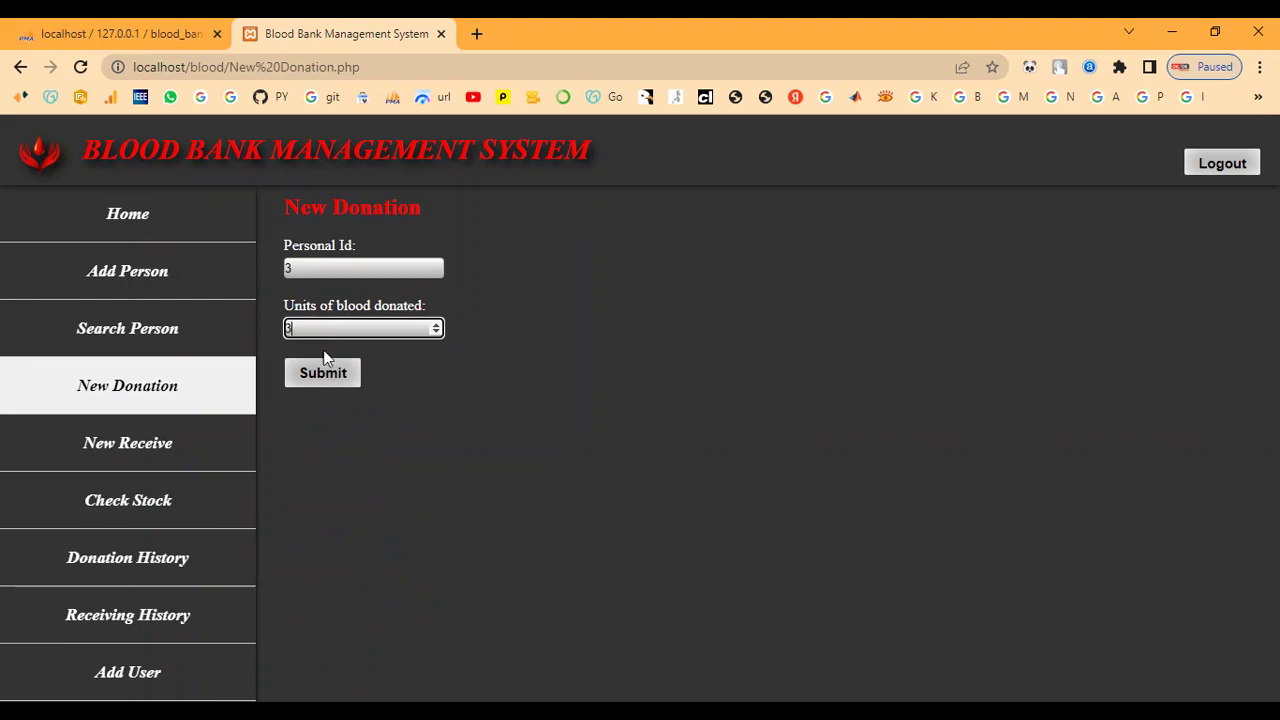
{"action": "left_click", "coordinate": [320, 372]}
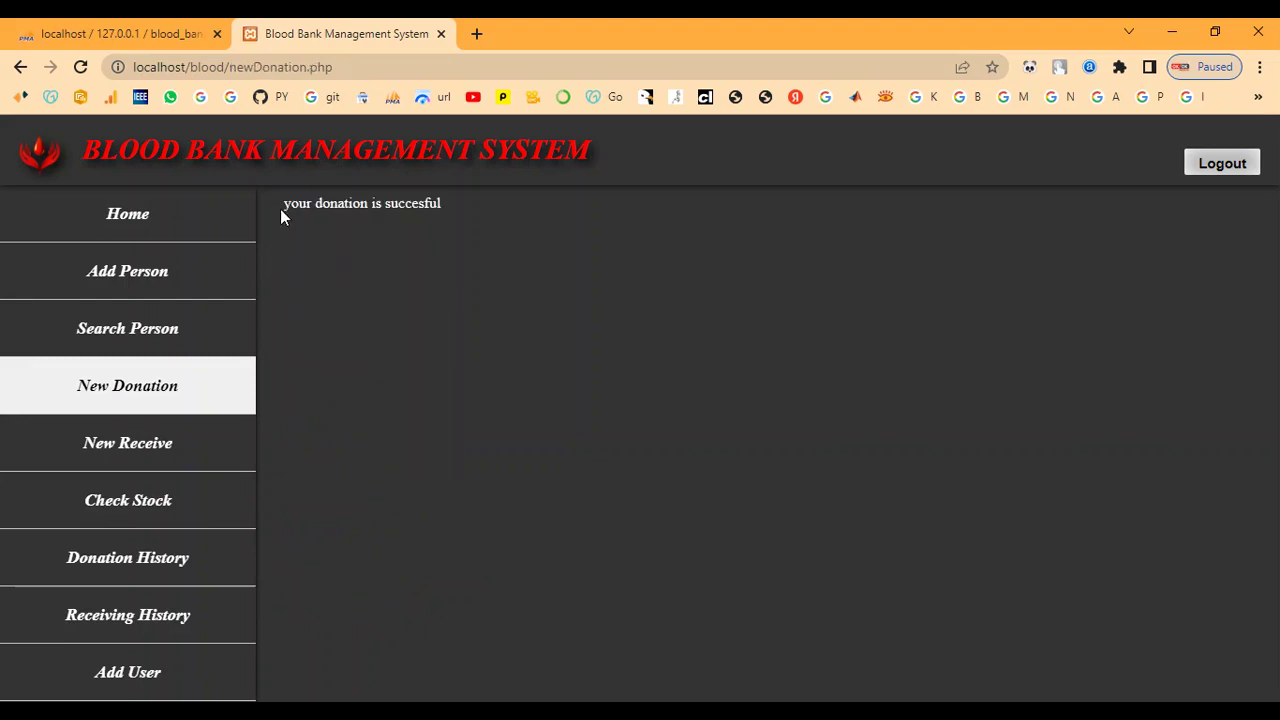
{"action": "left_click_drag", "start_coordinate": [280, 200], "coordinate": [513, 210]}
{"action": "left_click", "coordinate": [463, 318]}
Look up Personal Id 3 and highlight its 2022-11-24 donation history entry.
{"action": "left_click", "coordinate": [113, 338]}
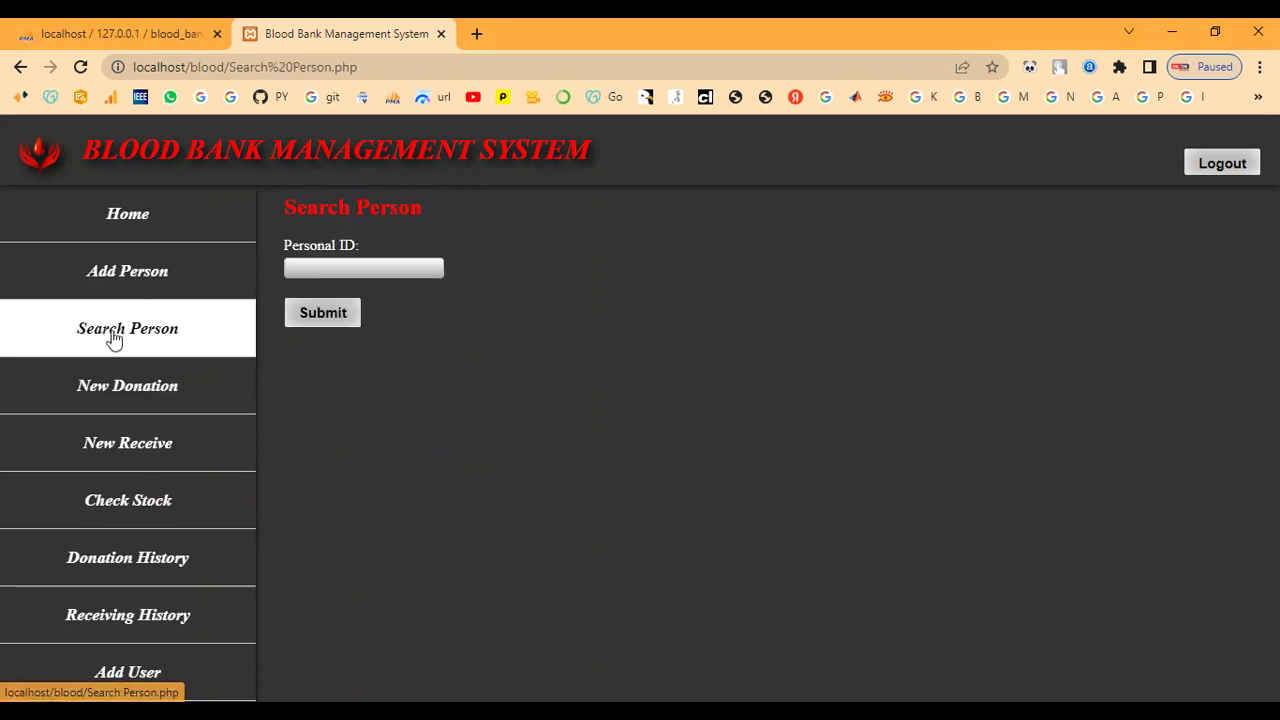
{"action": "left_click", "coordinate": [328, 267]}
{"action": "type", "text": "3"}
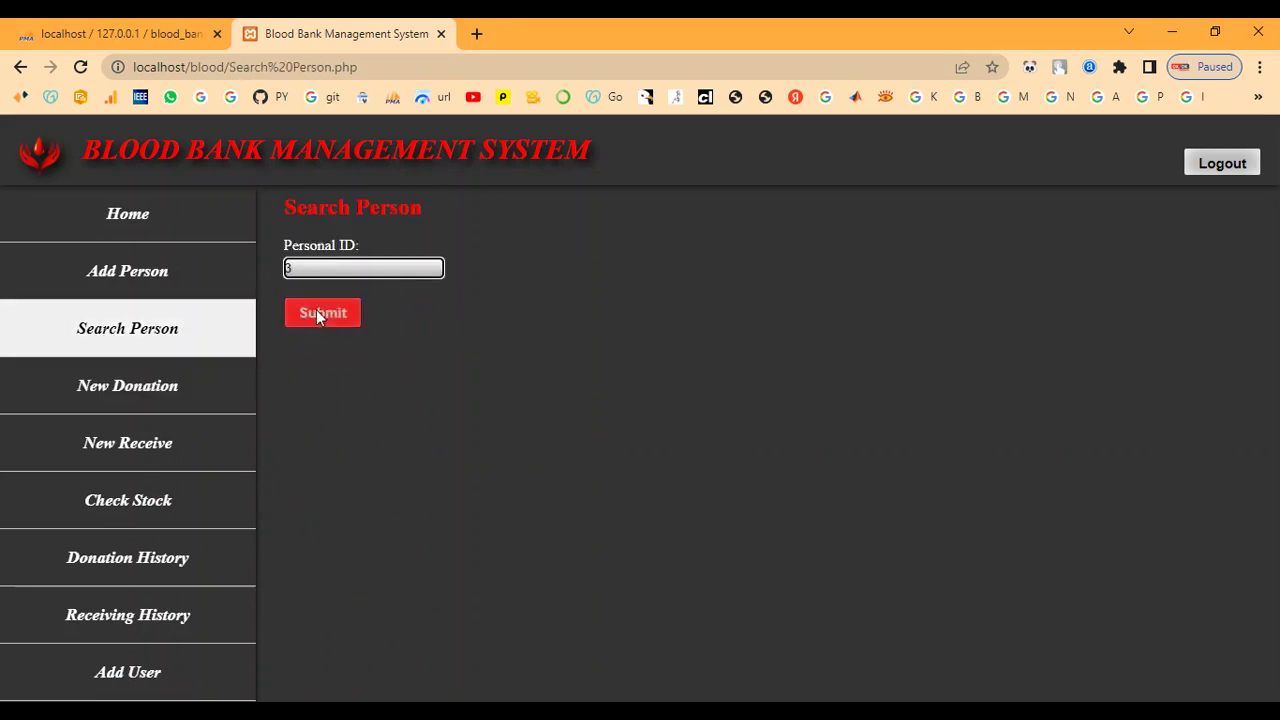
{"action": "left_click", "coordinate": [320, 313]}
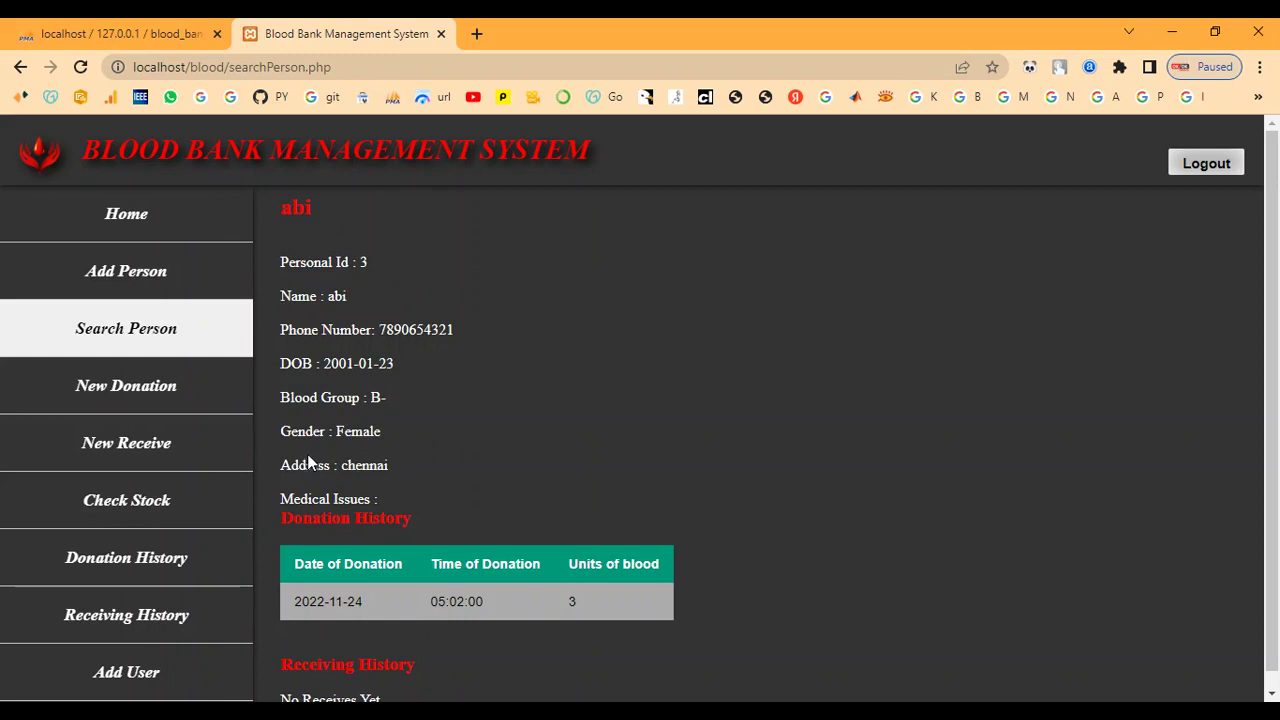
{"action": "scroll", "coordinate": [340, 500], "scroll_direction": "down", "scroll_amount": 1}
{"action": "left_click_drag", "start_coordinate": [290, 520], "coordinate": [412, 505]}
{"action": "left_click", "coordinate": [476, 510]}
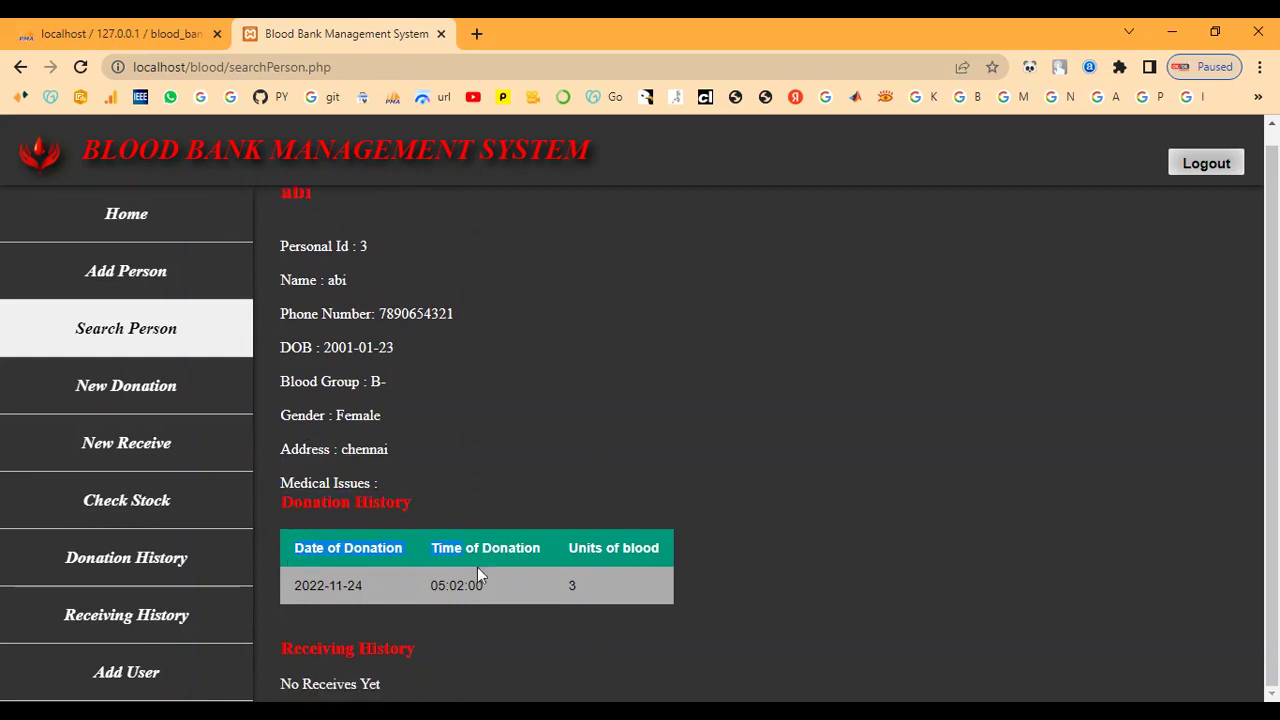
{"action": "left_click_drag", "start_coordinate": [477, 567], "coordinate": [621, 579]}
{"action": "left_click", "coordinate": [548, 436]}
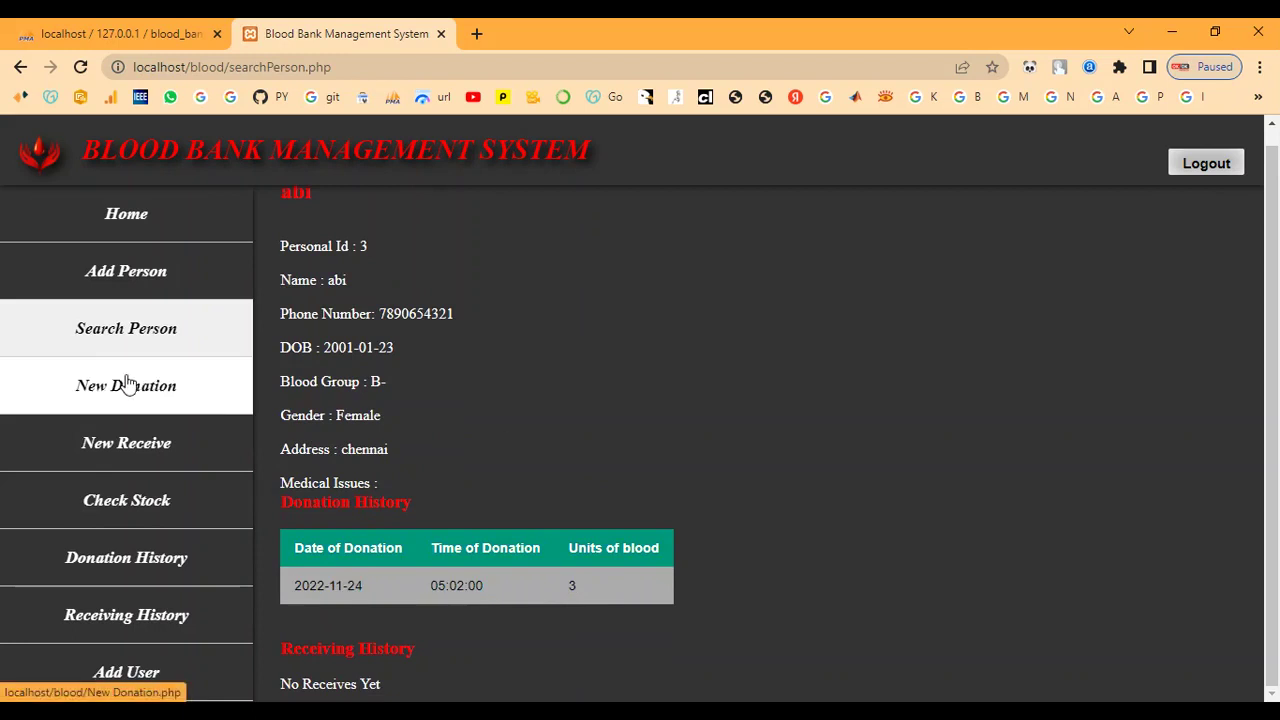
Record a 2-unit blood receive for Personal Id 3 at the admitted hospital and highlight the confirmation.
{"action": "left_click", "coordinate": [144, 448]}
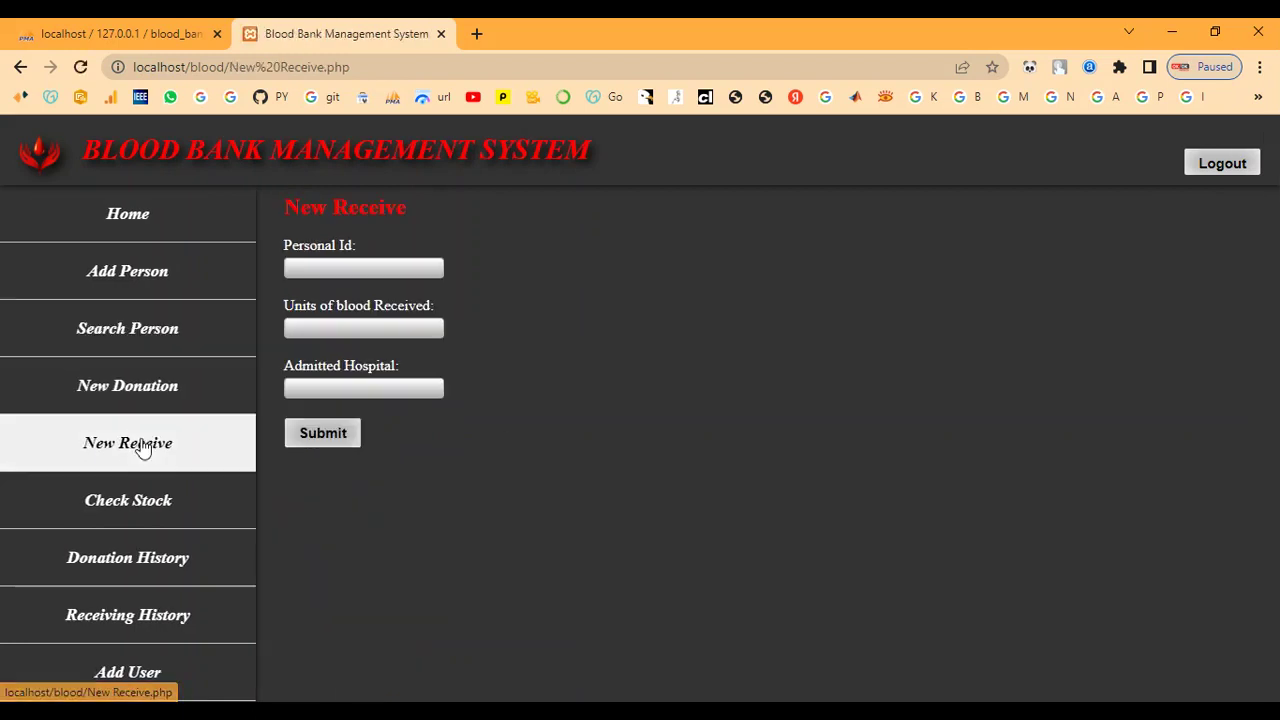
{"action": "left_click", "coordinate": [335, 268]}
{"action": "type", "text": "3"}
{"action": "left_click", "coordinate": [328, 330]}
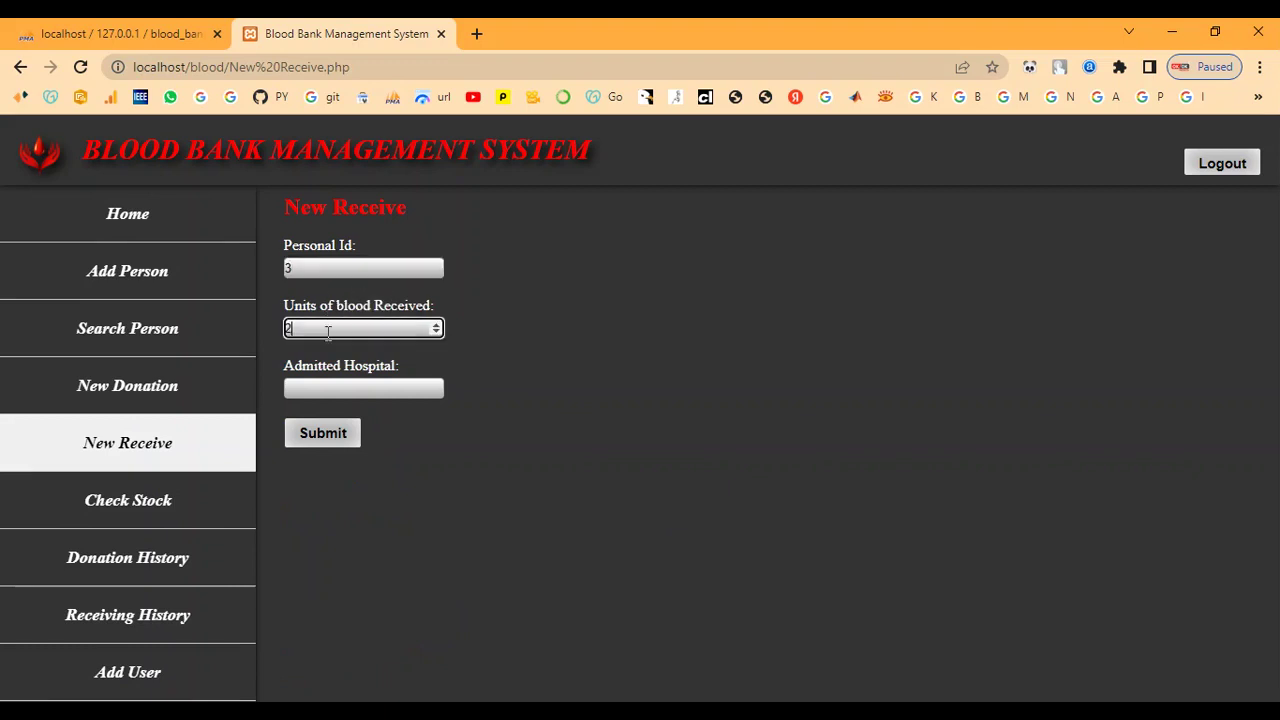
{"action": "left_click", "coordinate": [329, 390]}
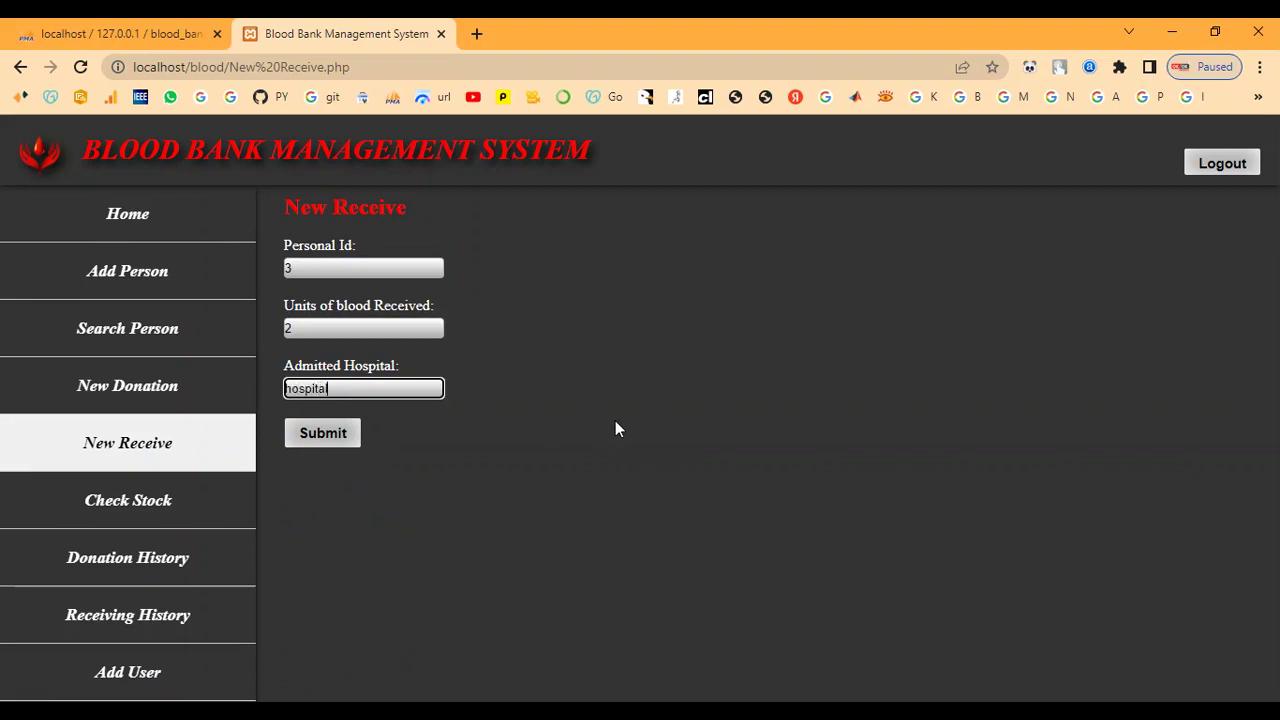
{"action": "left_click", "coordinate": [336, 434]}
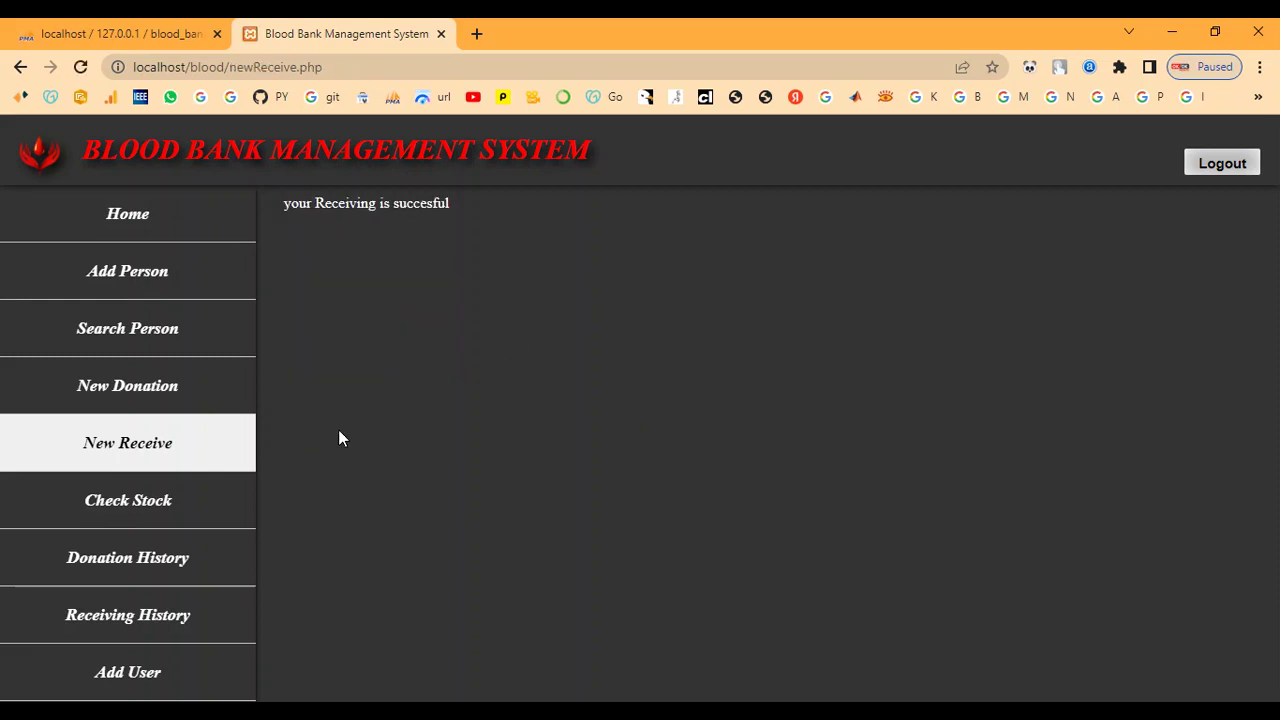
{"action": "left_click_drag", "start_coordinate": [288, 212], "coordinate": [471, 266]}
{"action": "left_click", "coordinate": [471, 266]}
{"action": "left_click", "coordinate": [87, 335]}
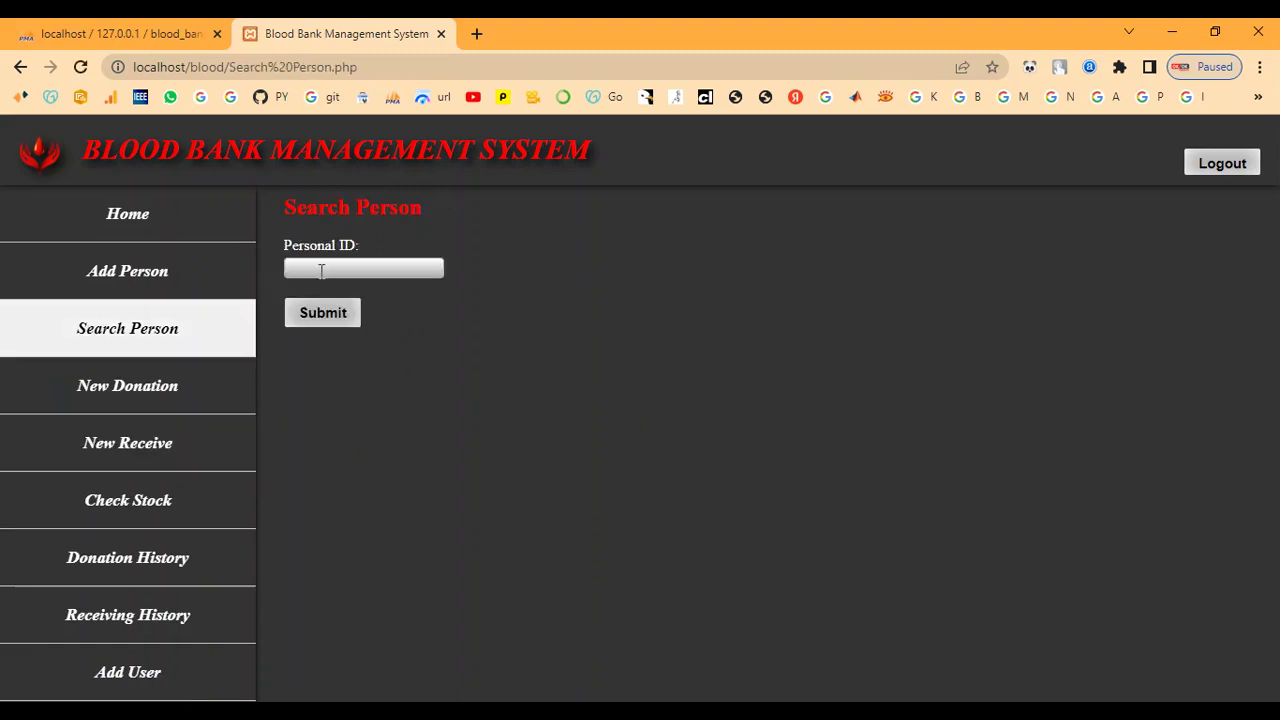
Look up Personal Id 3, highlight its receiving history record, then open the Stock page.
{"action": "left_click", "coordinate": [323, 270]}
{"action": "left_click", "coordinate": [358, 308]}
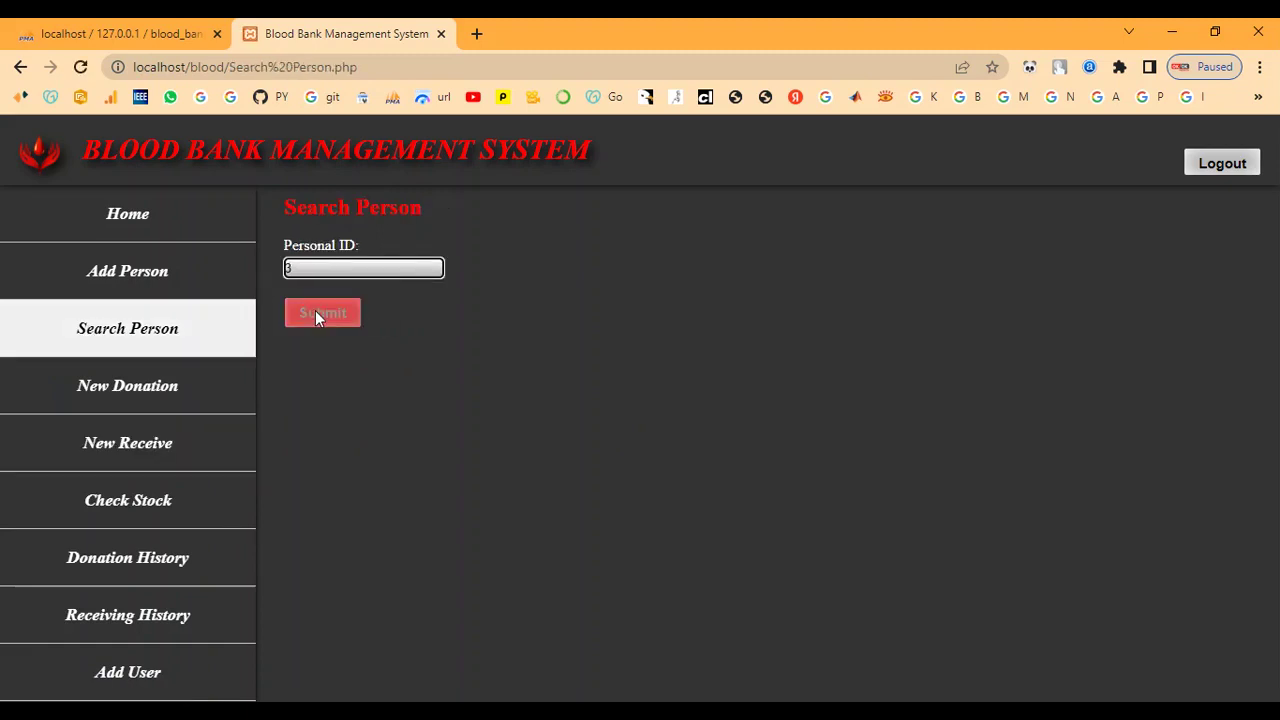
{"action": "left_click", "coordinate": [315, 311]}
{"action": "scroll", "coordinate": [349, 453], "scroll_direction": "down", "scroll_amount": 1}
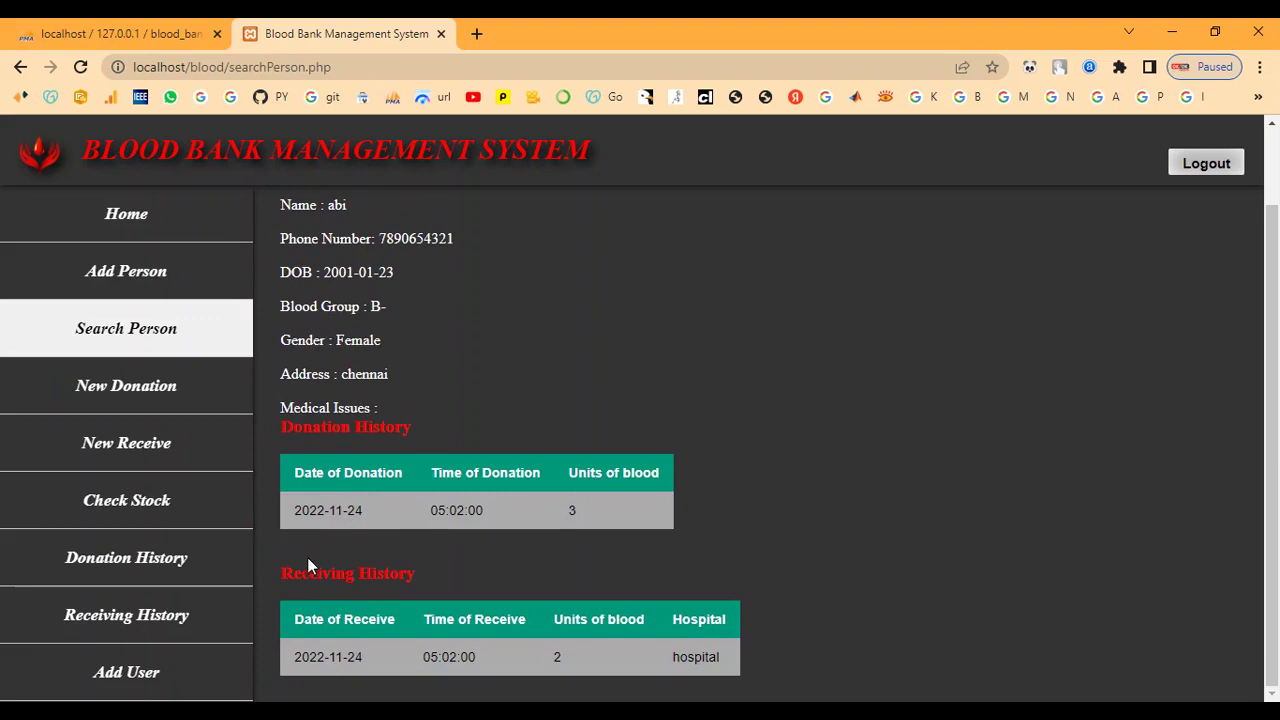
{"action": "left_click_drag", "start_coordinate": [283, 569], "coordinate": [419, 572]}
{"action": "left_click", "coordinate": [368, 600]}
{"action": "left_click_drag", "start_coordinate": [295, 618], "coordinate": [768, 640]}
{"action": "left_click", "coordinate": [666, 583]}
{"action": "scroll", "coordinate": [521, 561], "scroll_direction": "up", "scroll_amount": 1}
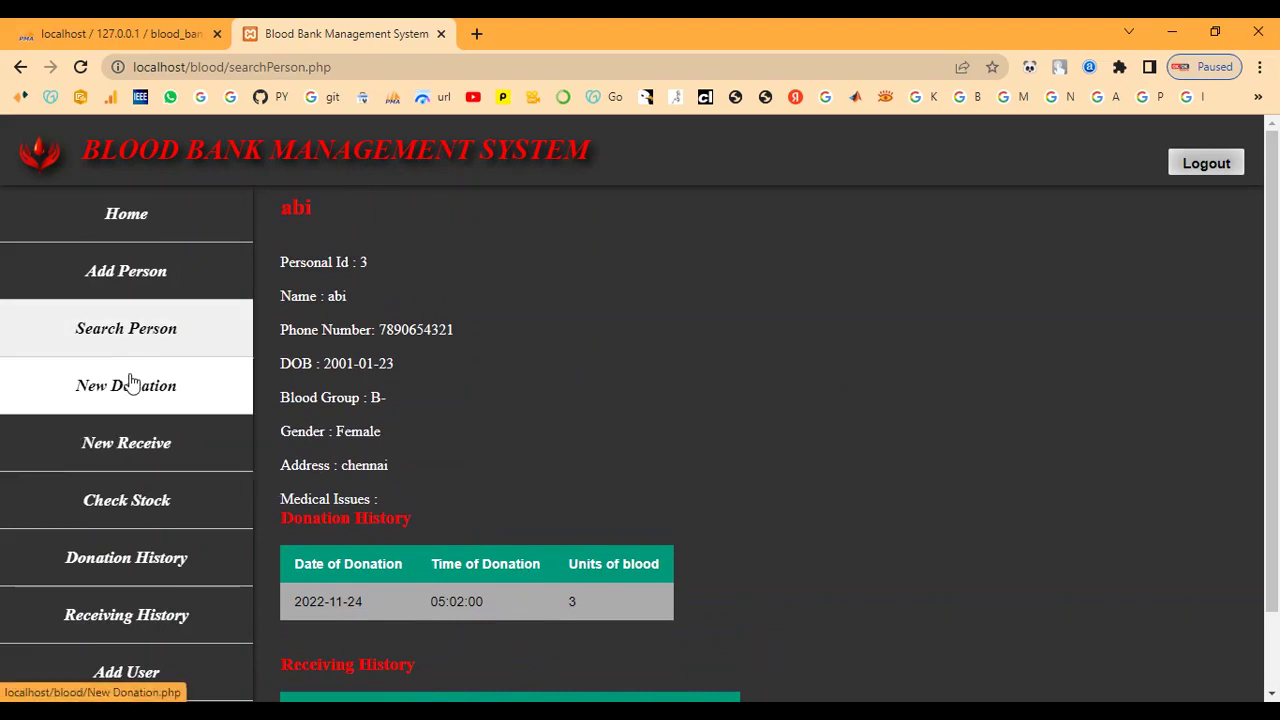
{"action": "left_click", "coordinate": [90, 500]}
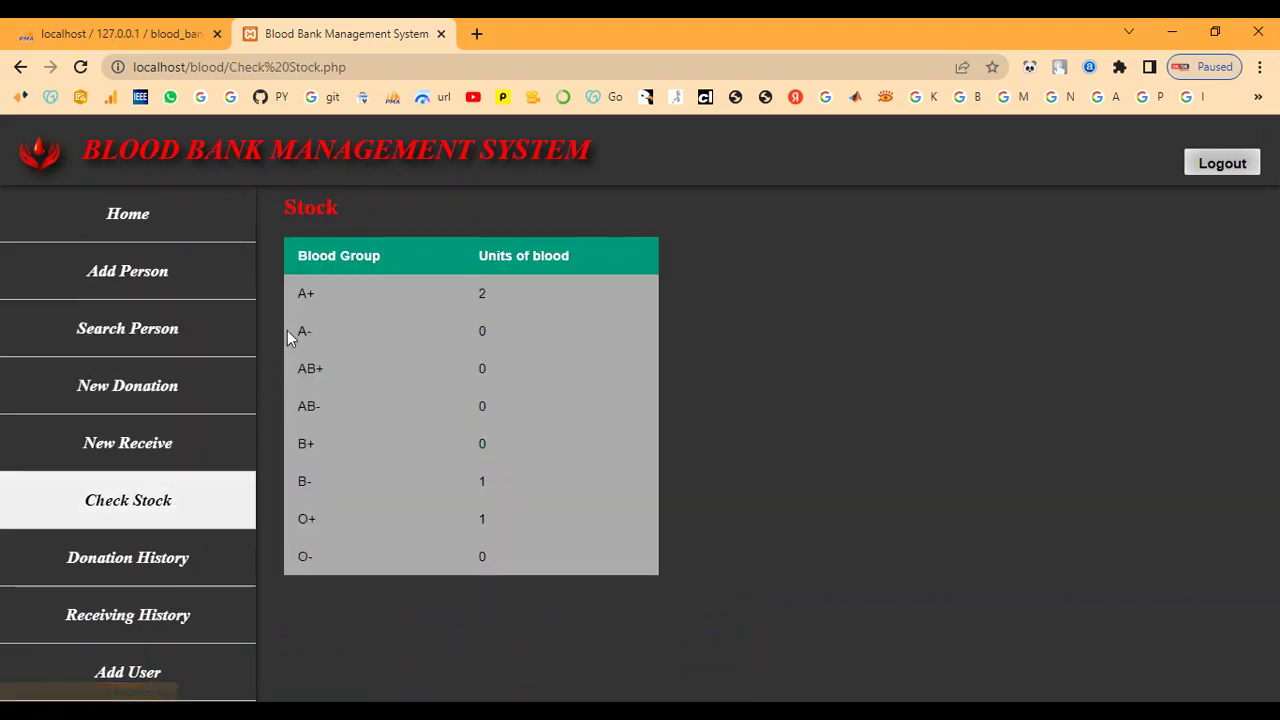
Highlight the A+, A- and B- rows on the Stock page.
{"action": "left_click_drag", "start_coordinate": [296, 293], "coordinate": [569, 363]}
{"action": "left_click", "coordinate": [527, 470]}
{"action": "double_click", "coordinate": [316, 492]}
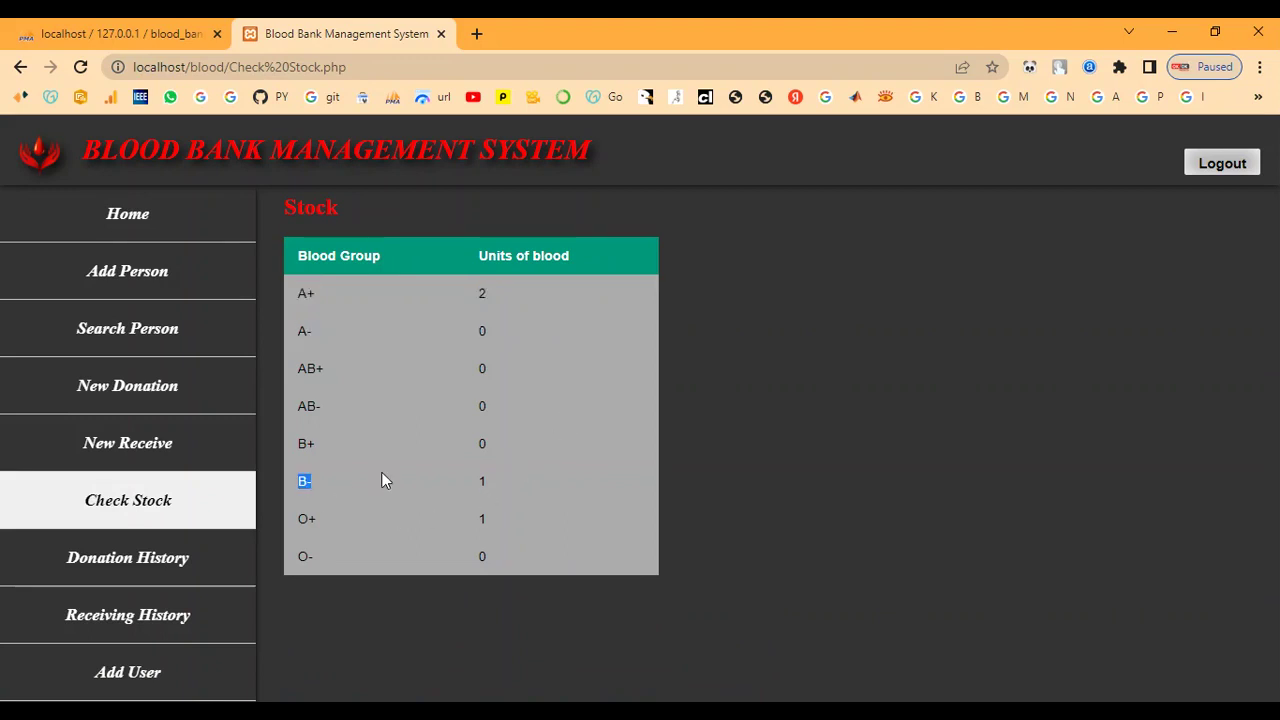
{"action": "left_click", "coordinate": [555, 476]}
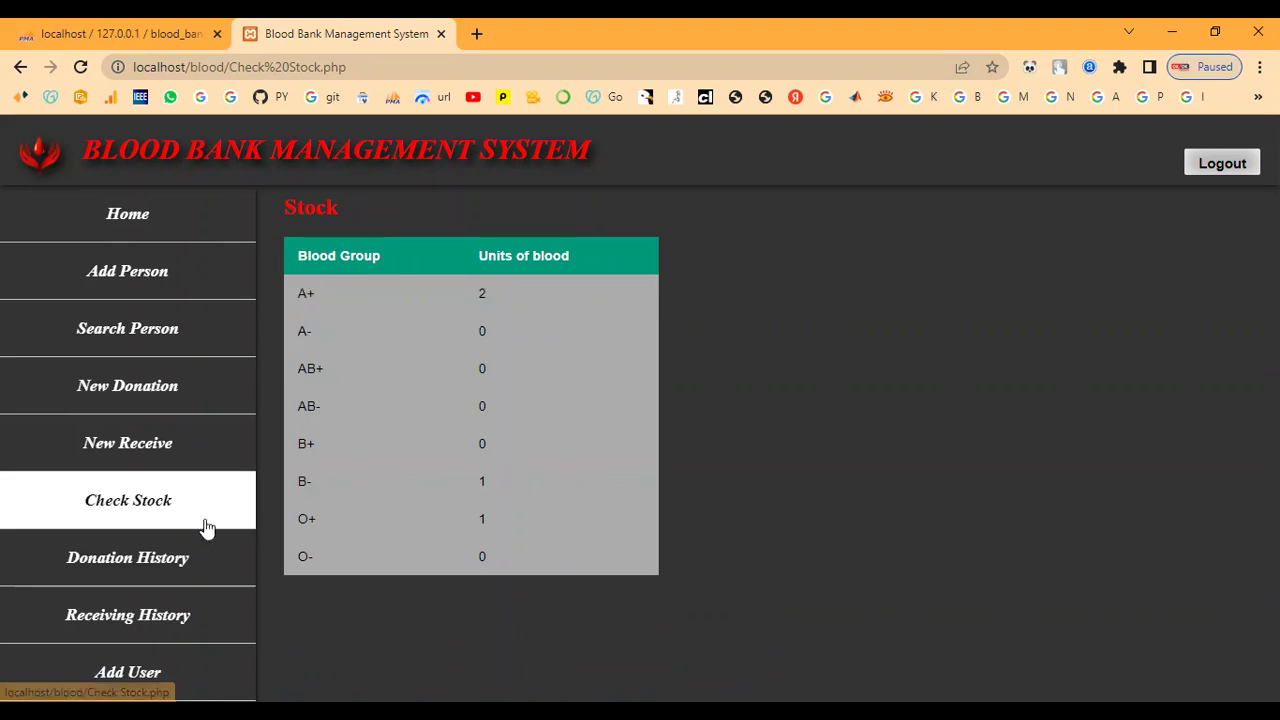
Search Donation History from 11/24/2022 to 11/24/2022 and highlight the third donation record.
{"action": "left_click", "coordinate": [146, 558]}
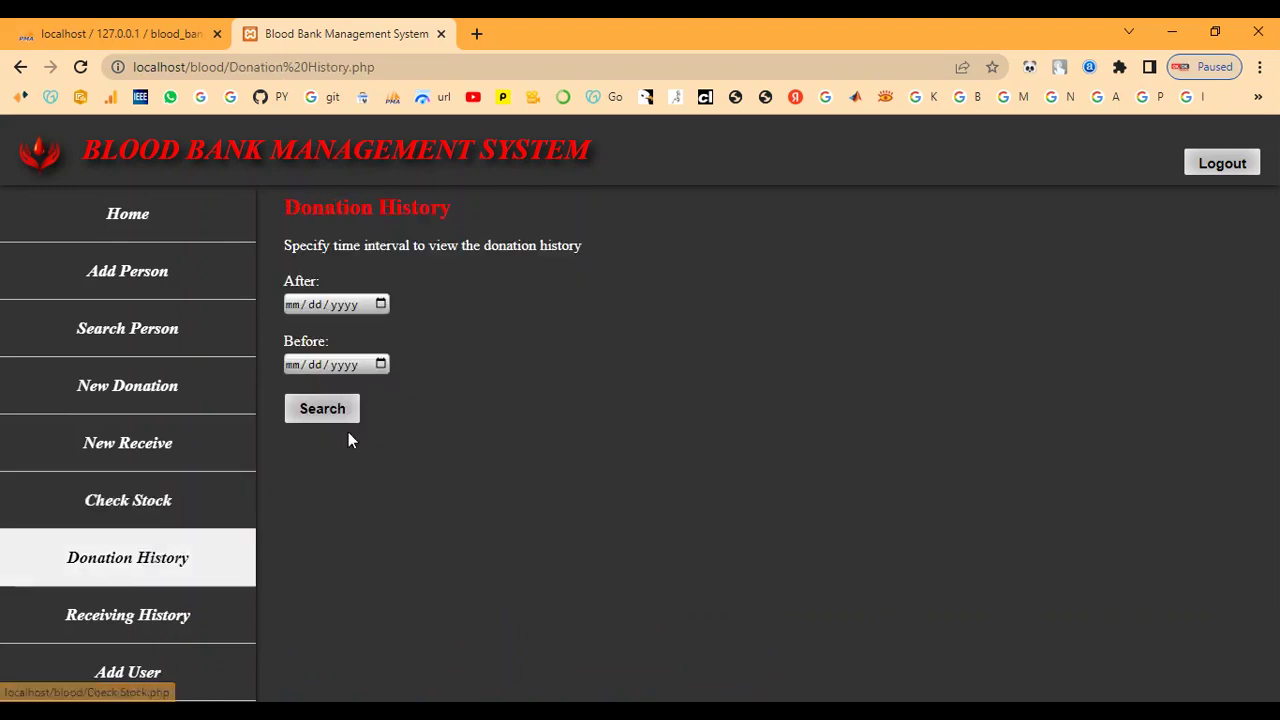
{"action": "left_click", "coordinate": [381, 304]}
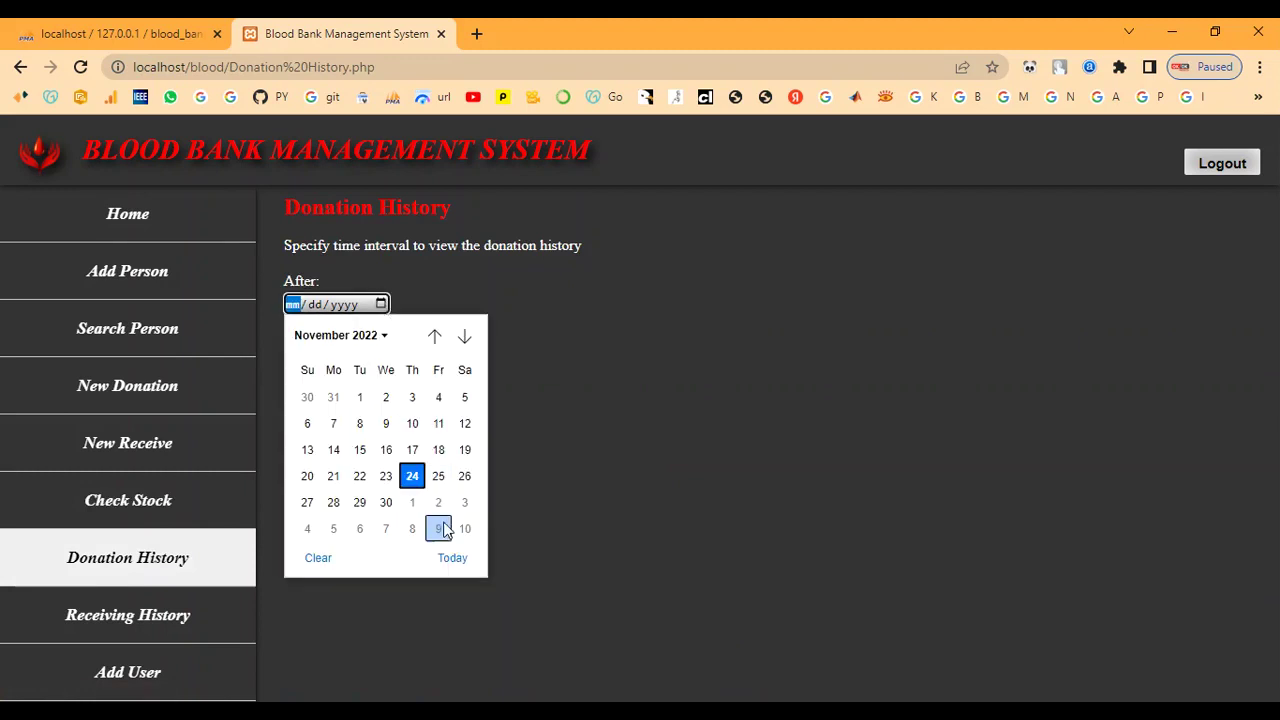
{"action": "left_click", "coordinate": [452, 557]}
{"action": "left_click", "coordinate": [380, 364]}
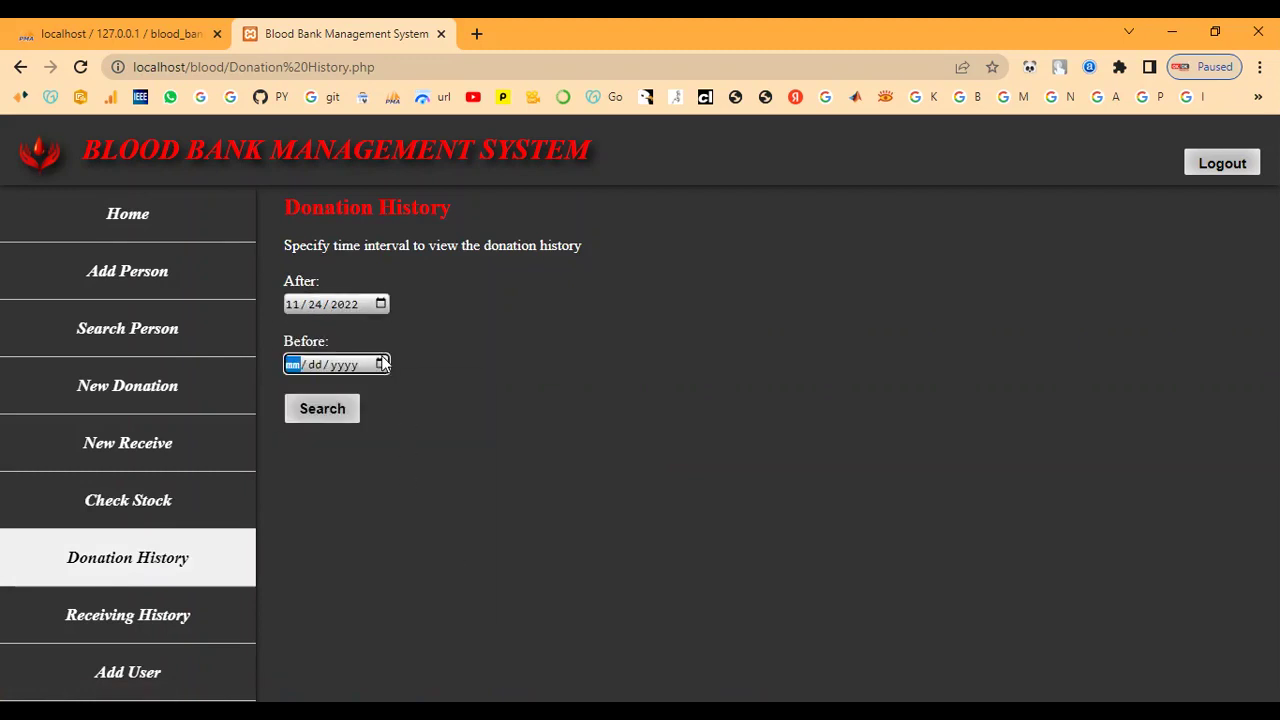
{"action": "left_click", "coordinate": [452, 617]}
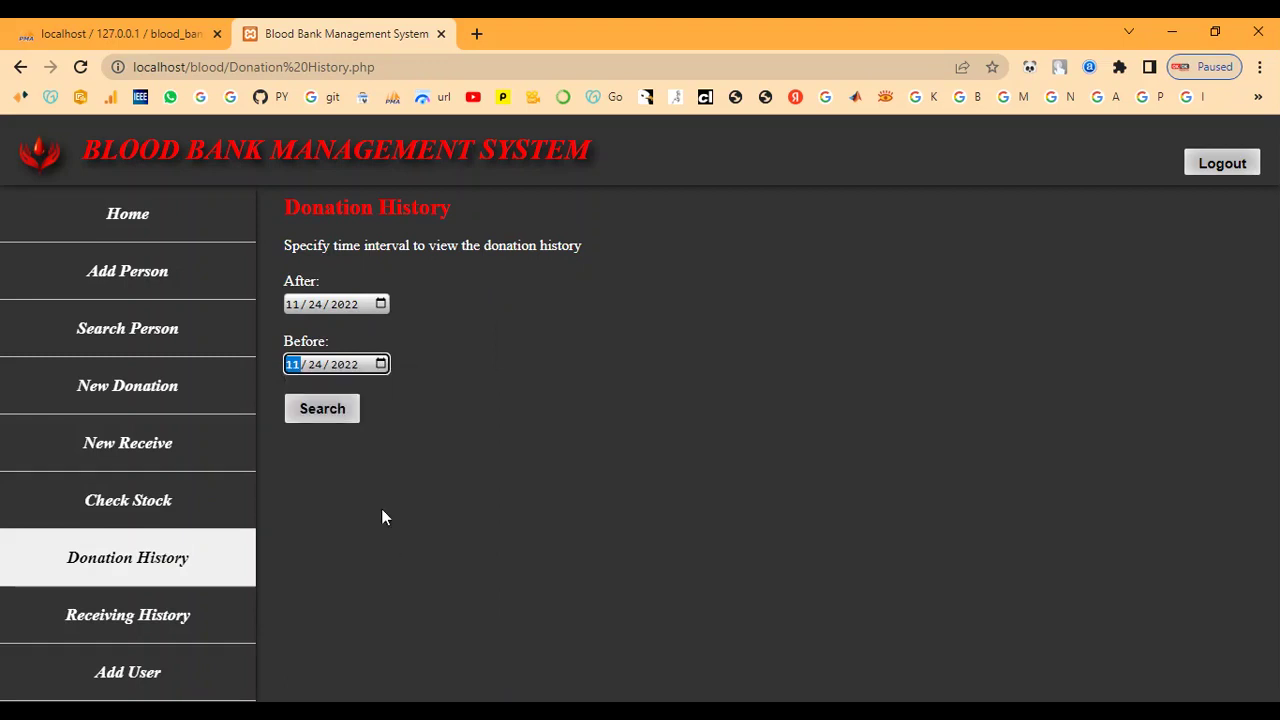
{"action": "left_click", "coordinate": [327, 412]}
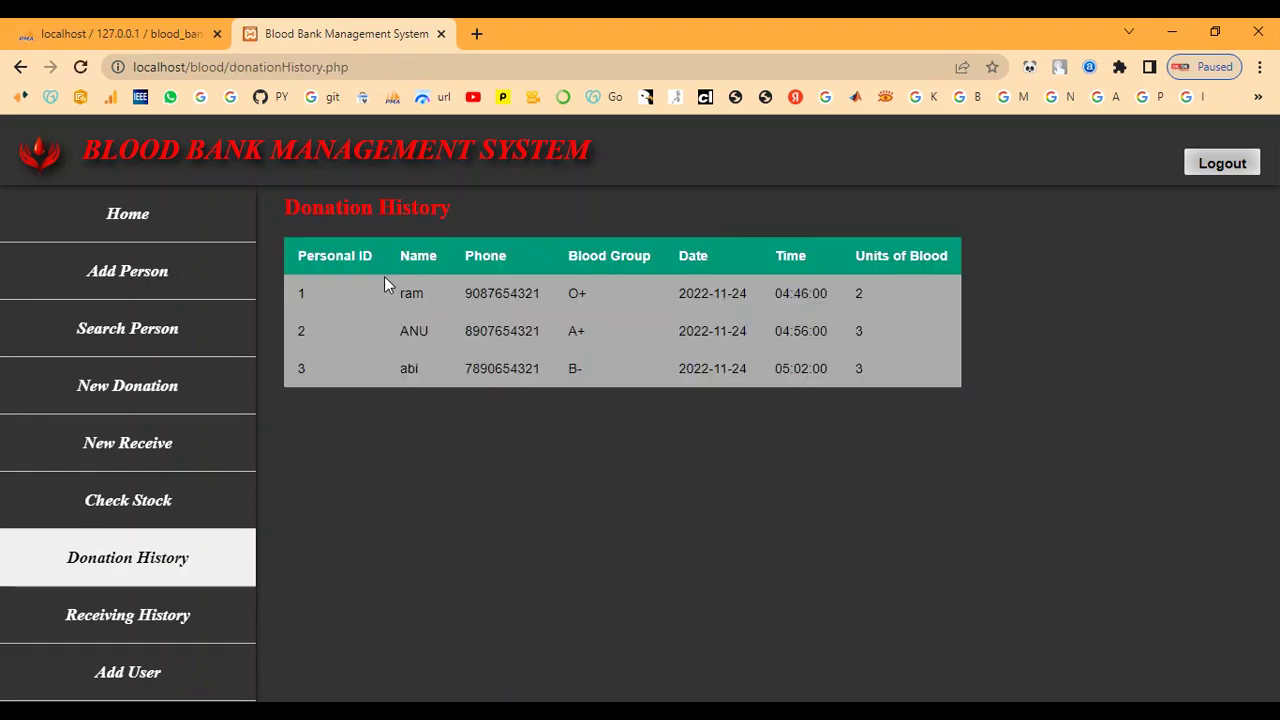
{"action": "left_click_drag", "start_coordinate": [284, 368], "coordinate": [897, 374]}
{"action": "left_click", "coordinate": [841, 467]}
{"action": "left_click", "coordinate": [117, 614]}
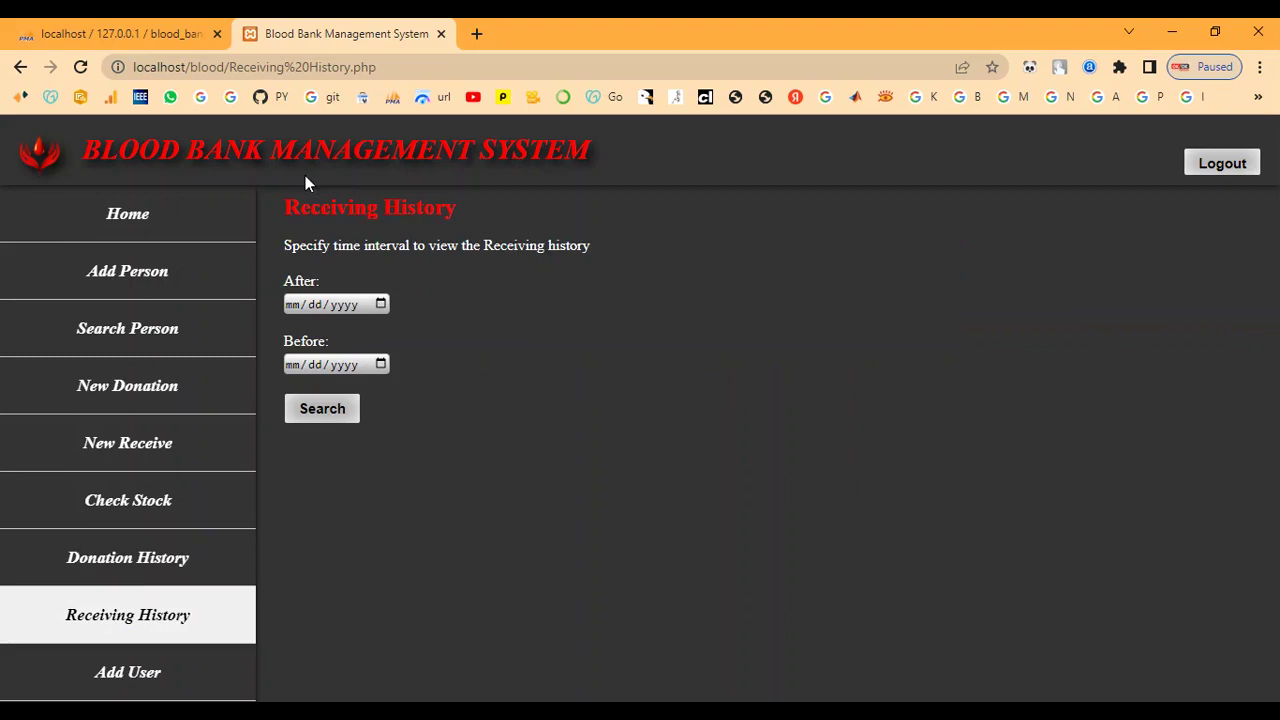
Search Receiving History from 11/24/2022 to 11/24/2022 and highlight the third receive record.
{"action": "left_click_drag", "start_coordinate": [306, 207], "coordinate": [550, 198]}
{"action": "left_click", "coordinate": [531, 250]}
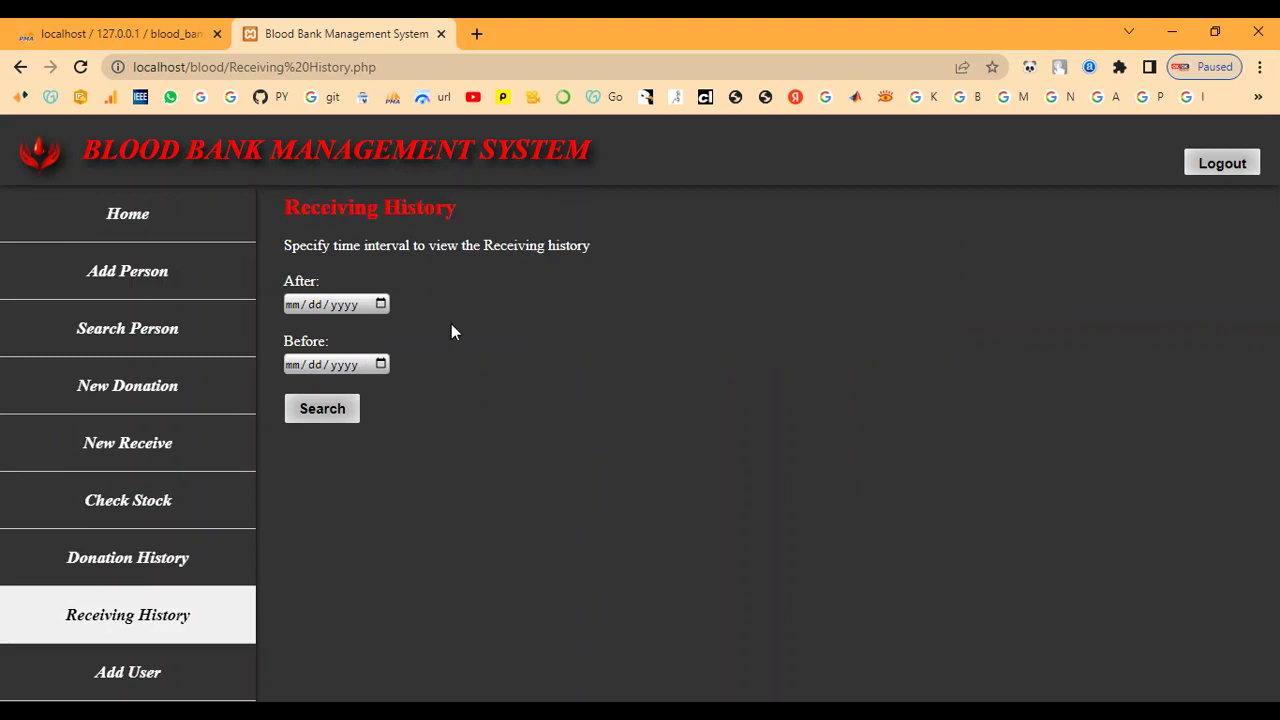
{"action": "left_click", "coordinate": [379, 304]}
{"action": "left_click", "coordinate": [452, 556]}
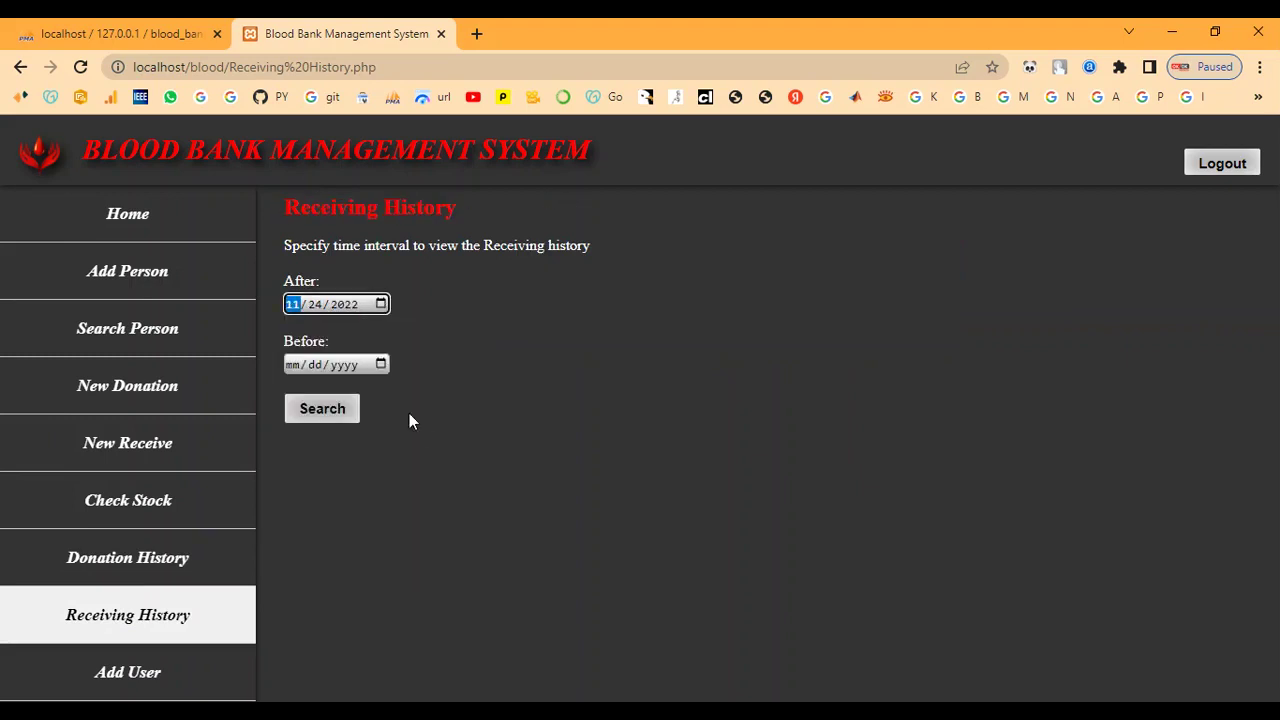
{"action": "left_click", "coordinate": [381, 362]}
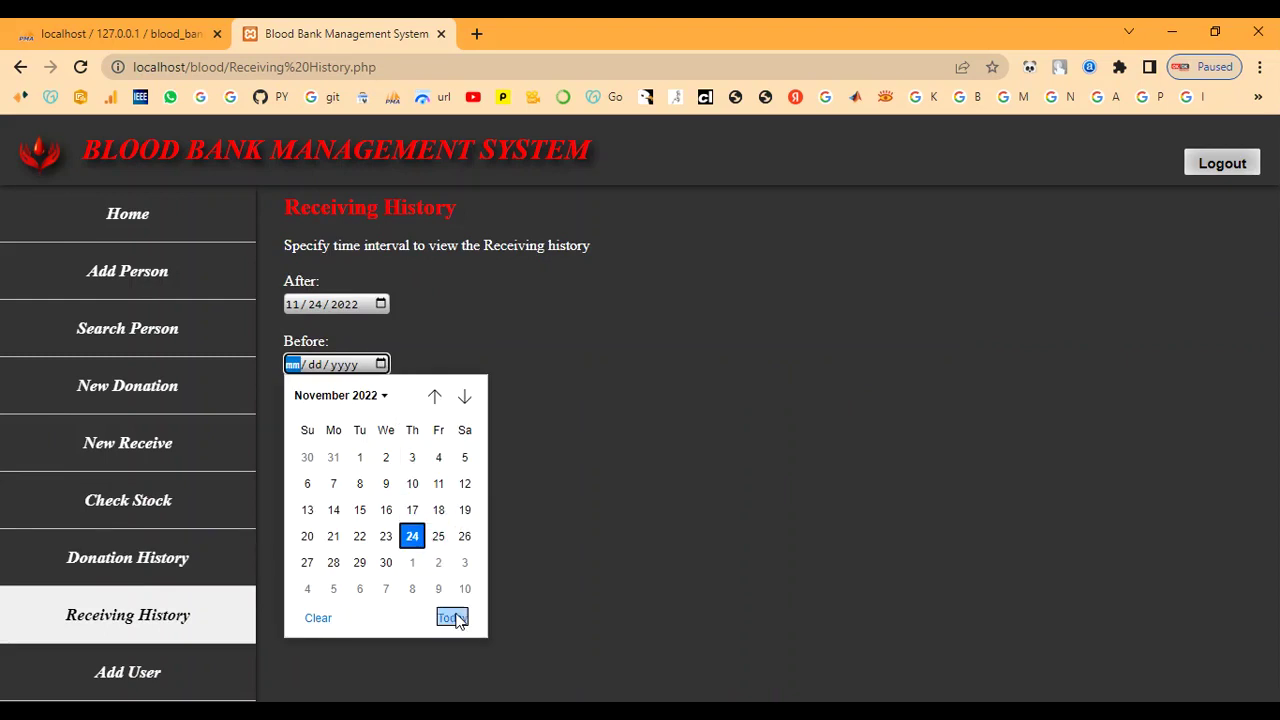
{"action": "left_click", "coordinate": [452, 618]}
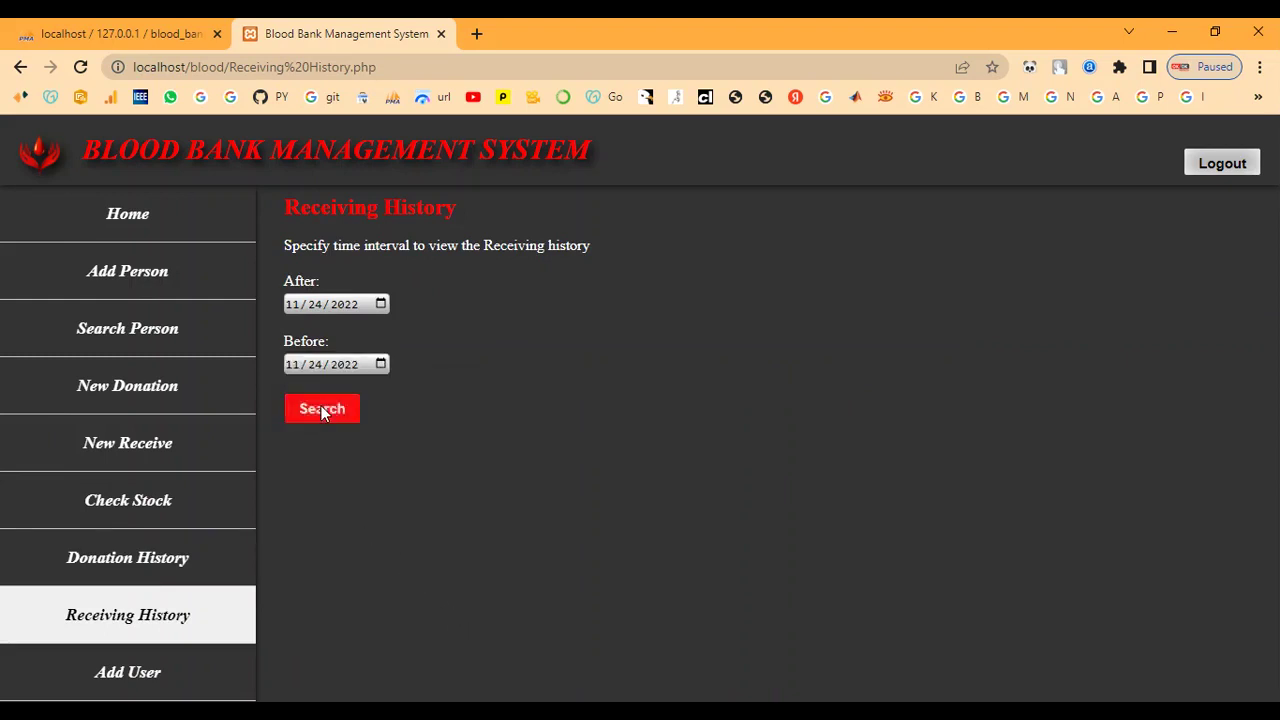
{"action": "left_click", "coordinate": [321, 408]}
{"action": "left_click_drag", "start_coordinate": [297, 371], "coordinate": [1092, 391]}
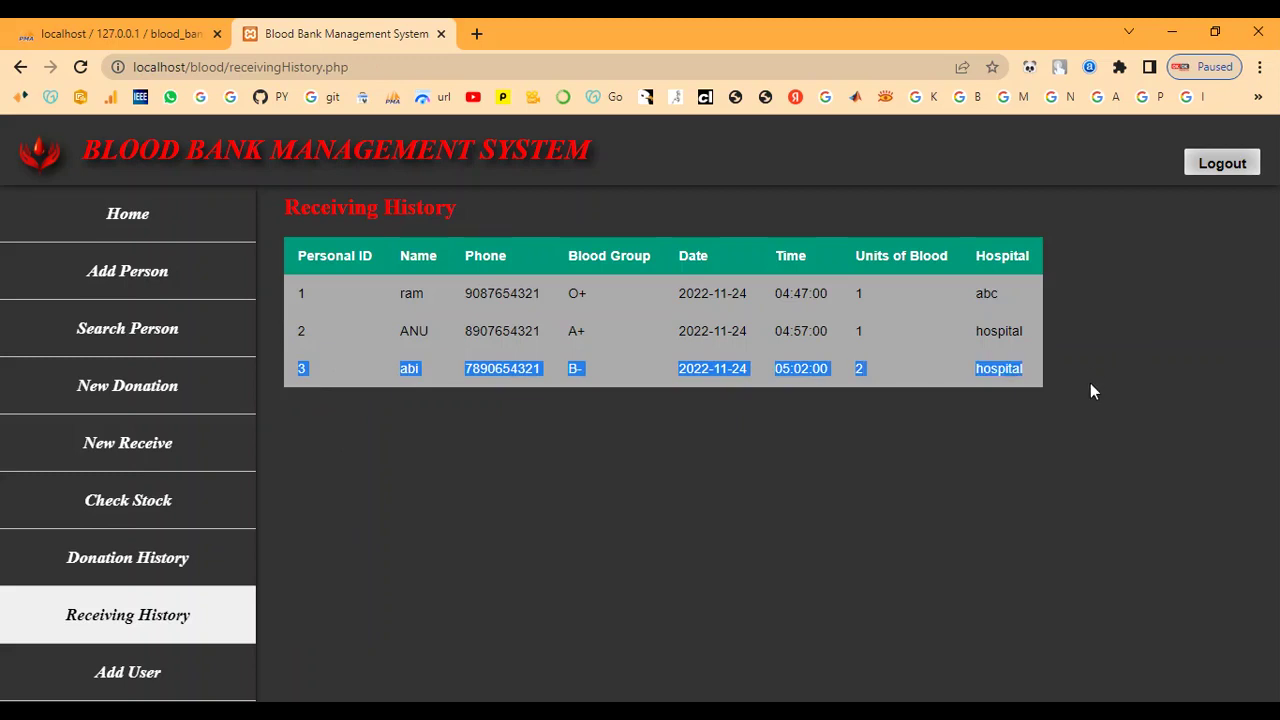
{"action": "left_click", "coordinate": [517, 536]}
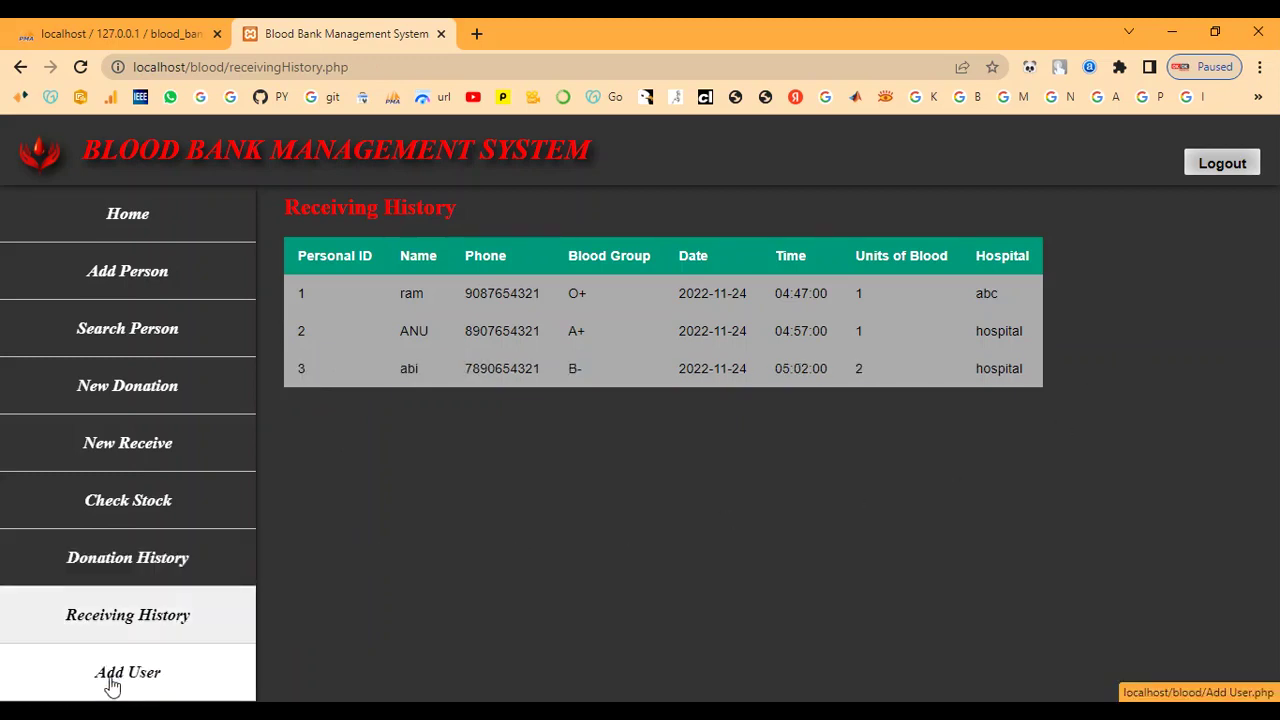
Look up the person with Personal ID 3 in Search Person and review their record.
{"action": "left_click", "coordinate": [120, 222]}
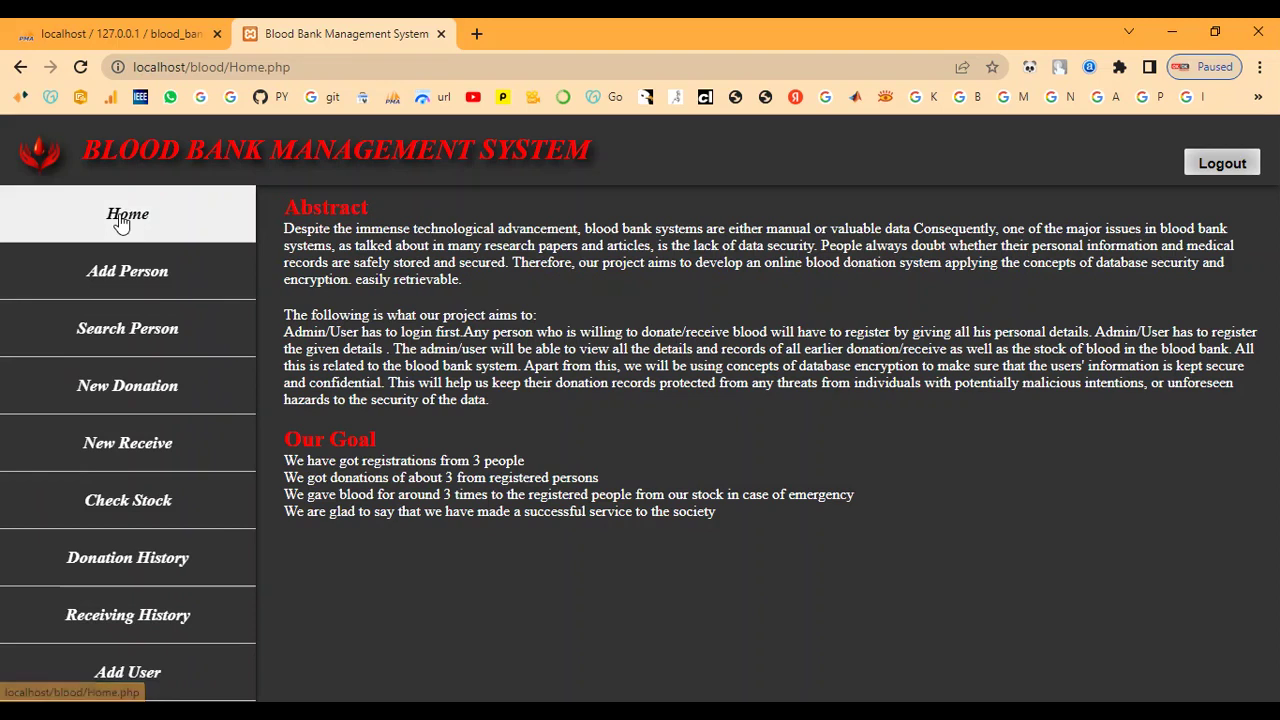
{"action": "left_click", "coordinate": [147, 333]}
{"action": "left_click", "coordinate": [337, 268]}
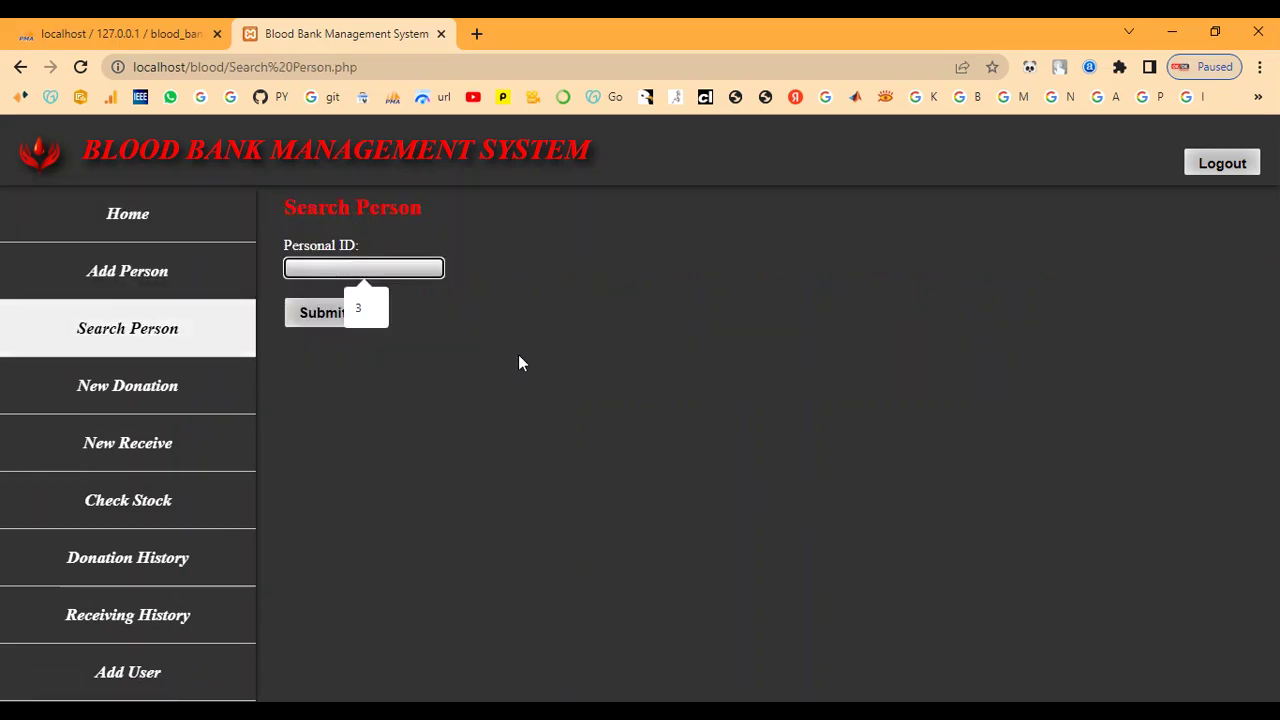
{"action": "key", "text": "Return"}
{"action": "left_click", "coordinate": [328, 316]}
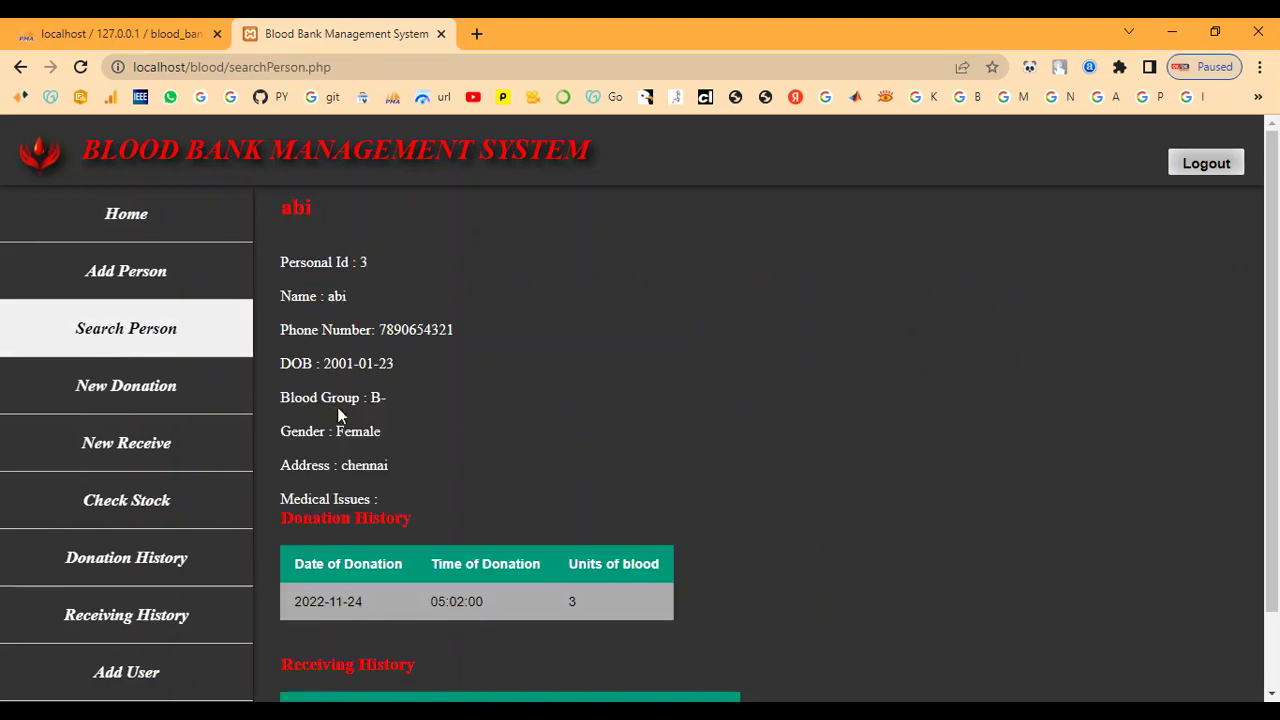
{"action": "scroll", "coordinate": [346, 568], "scroll_direction": "down", "scroll_amount": 2}
{"action": "left_click", "coordinate": [447, 607]}
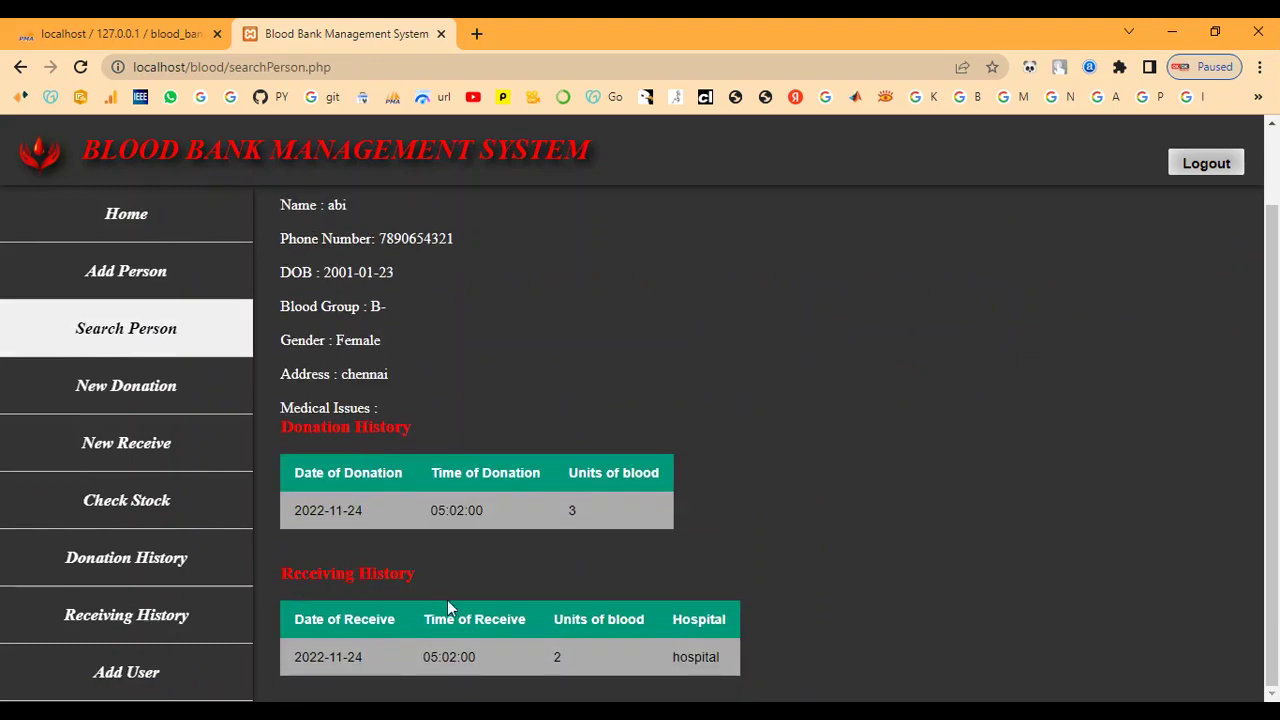
{"action": "scroll", "coordinate": [534, 499], "scroll_direction": "up", "scroll_amount": 2}
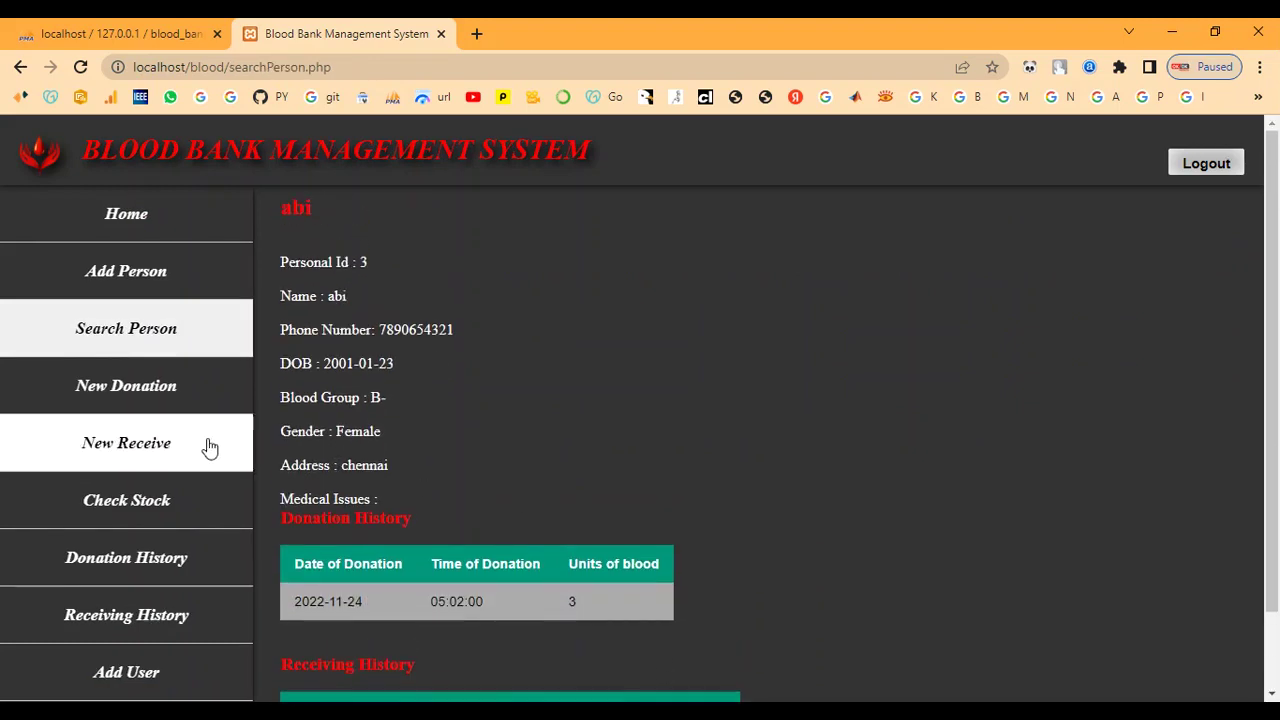
Return home and log out of the system.
{"action": "left_click", "coordinate": [215, 226]}
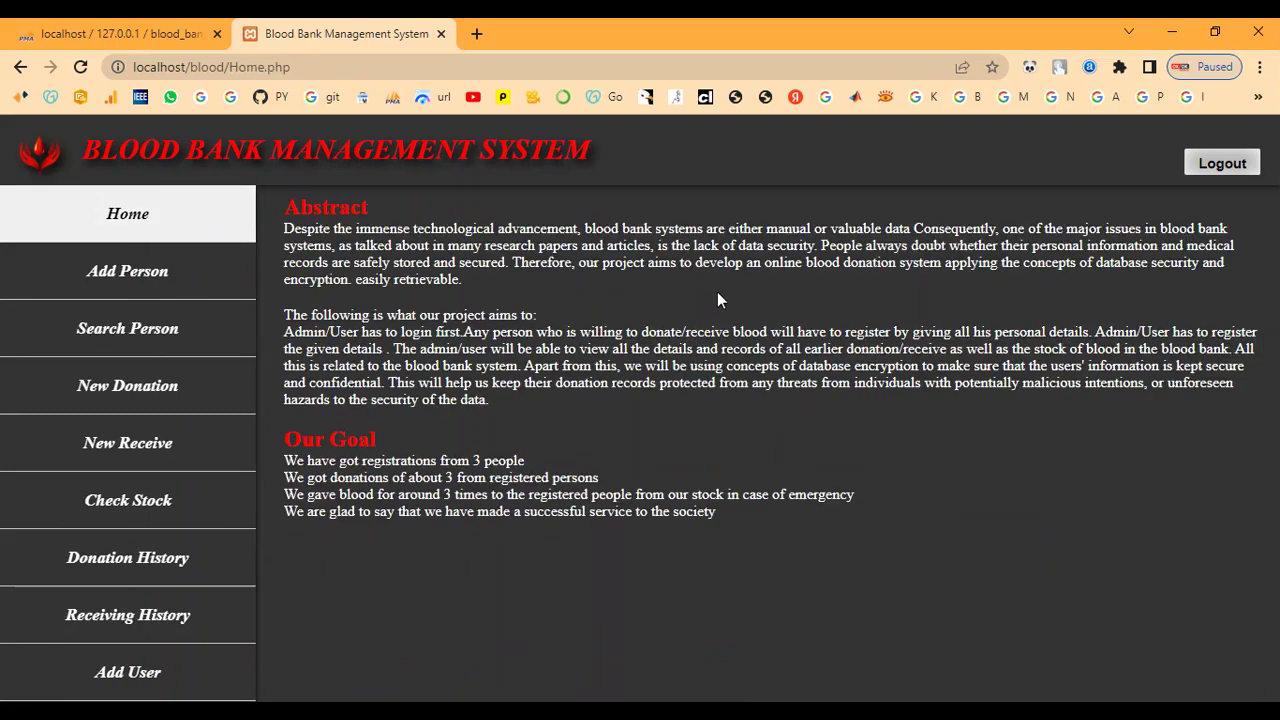
{"action": "left_click", "coordinate": [1222, 164]}
{"action": "scroll", "coordinate": [721, 369], "scroll_direction": "down", "scroll_amount": 1}
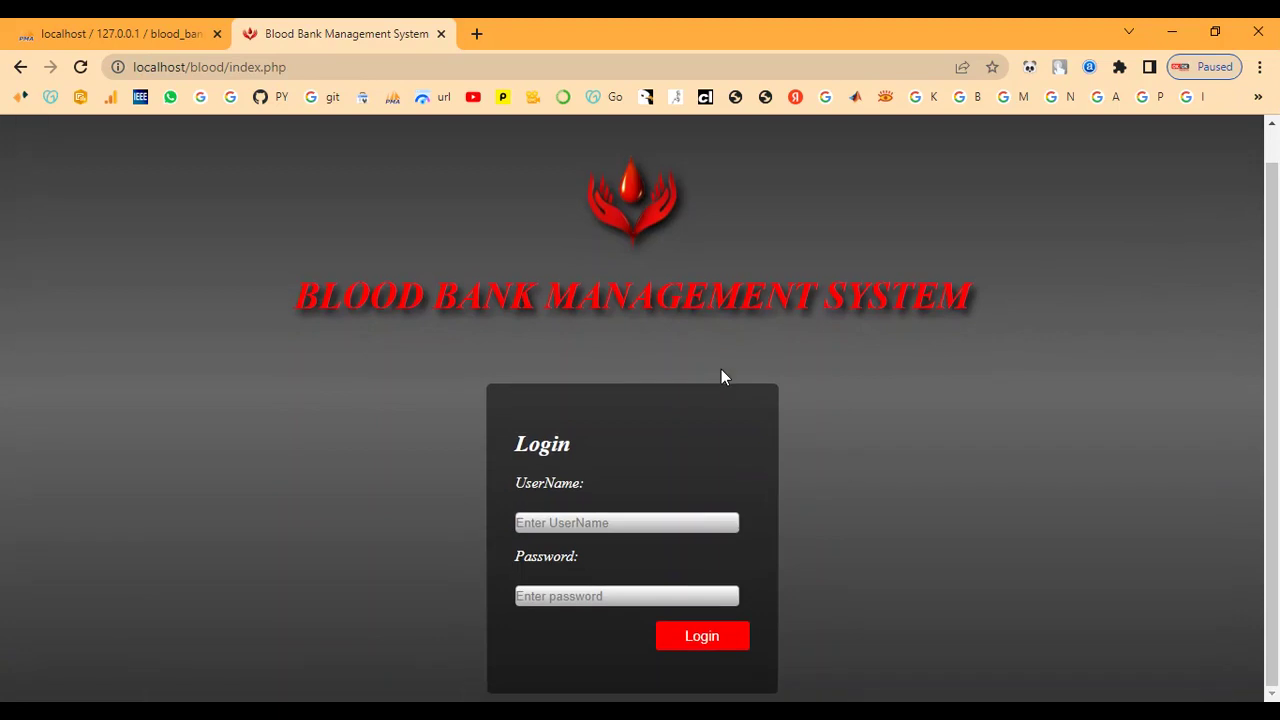